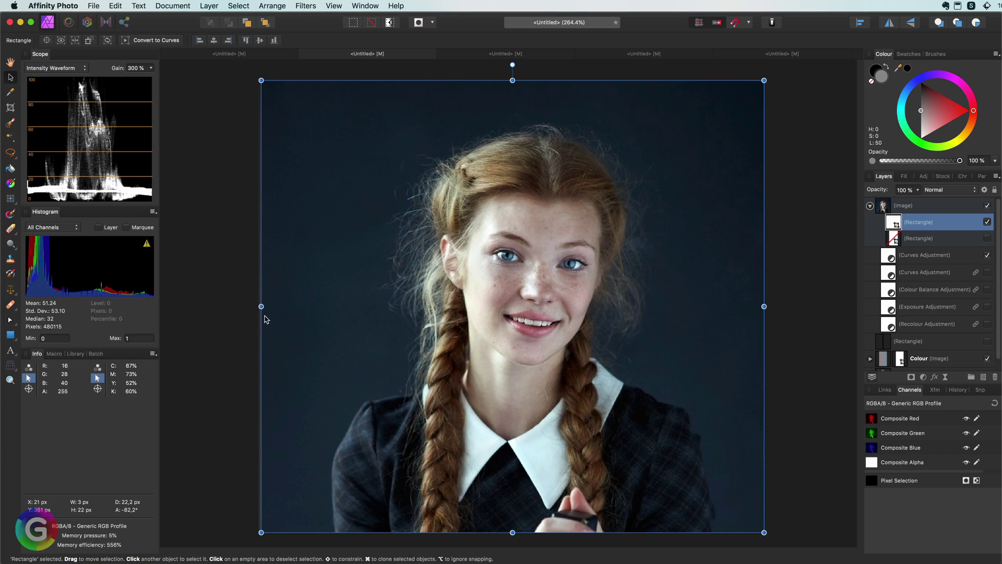
Drag the comparison rectangle's edge to shift the split, then zoom in on the face
drag(261, 306, 258, 327)
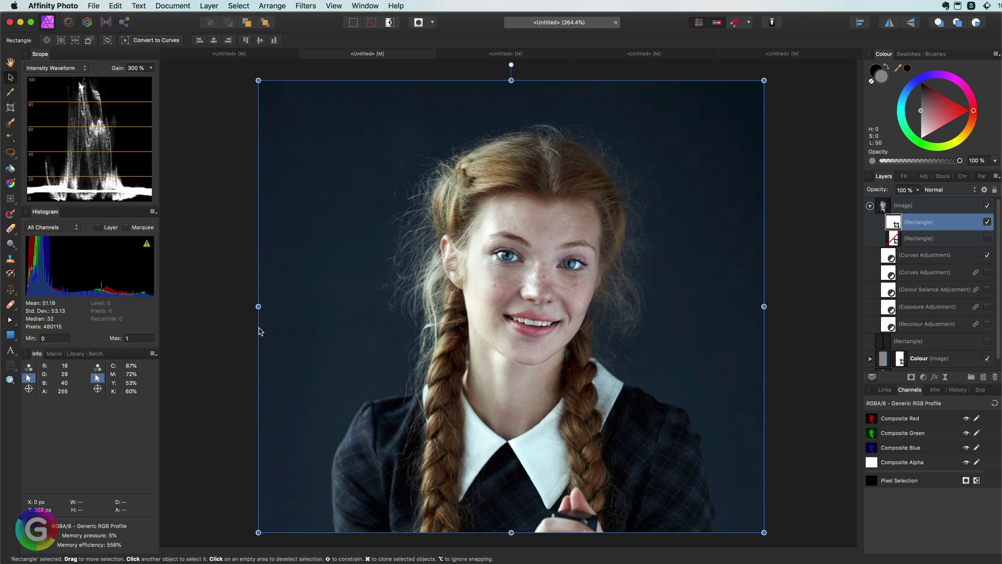
key(super+4)
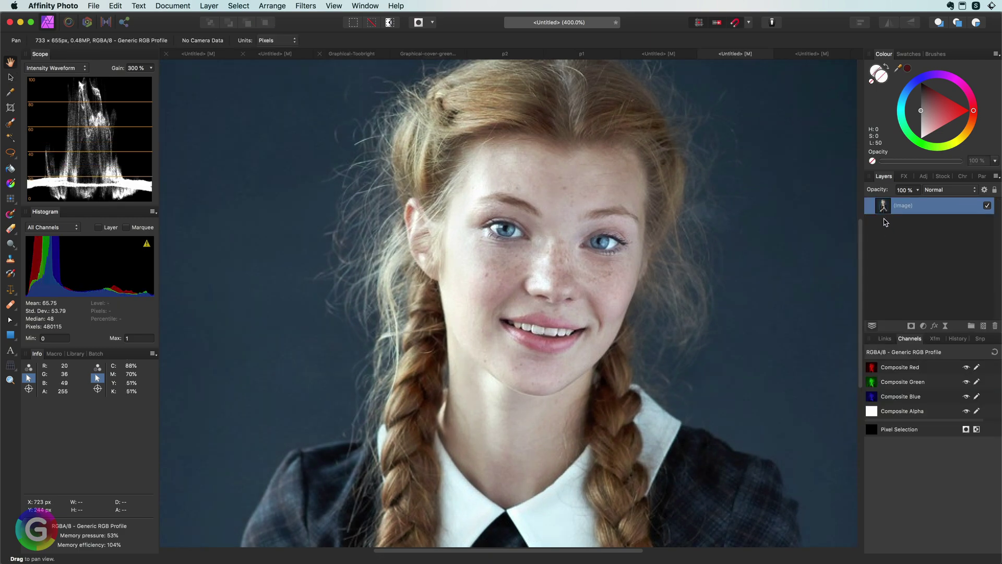
Duplicate the portrait layer and add a new solid grey fill layer
right_click(890, 210)
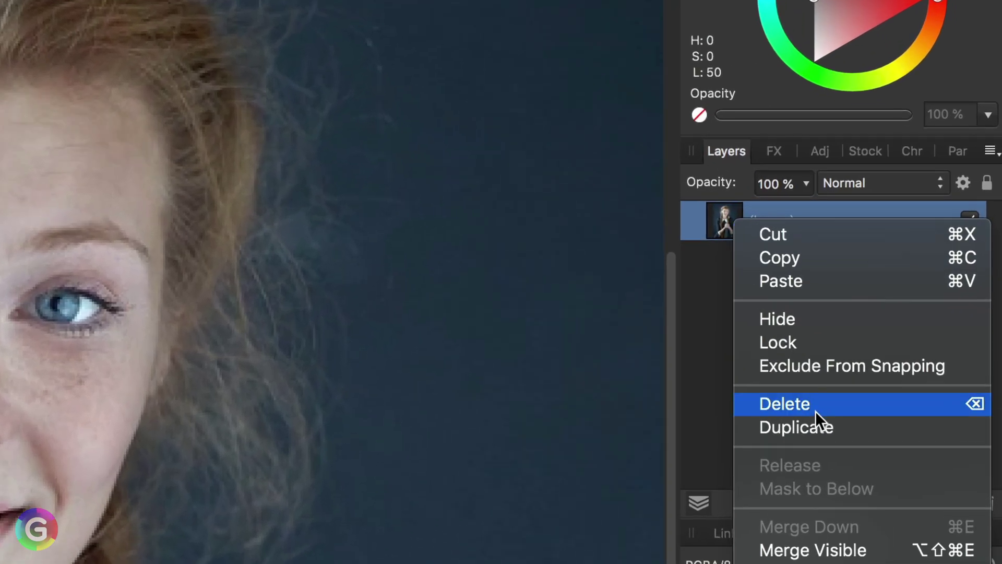
click(817, 420)
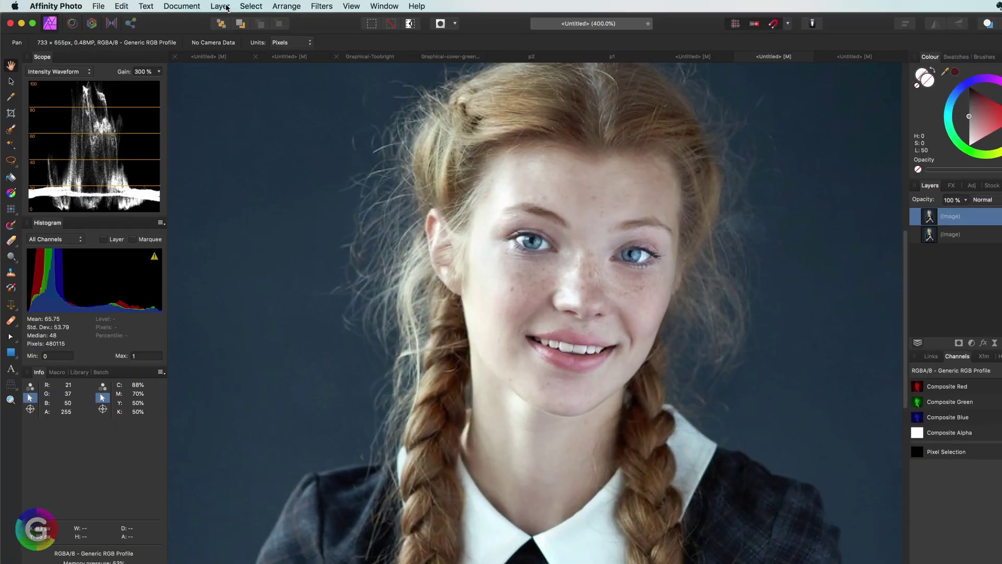
click(209, 5)
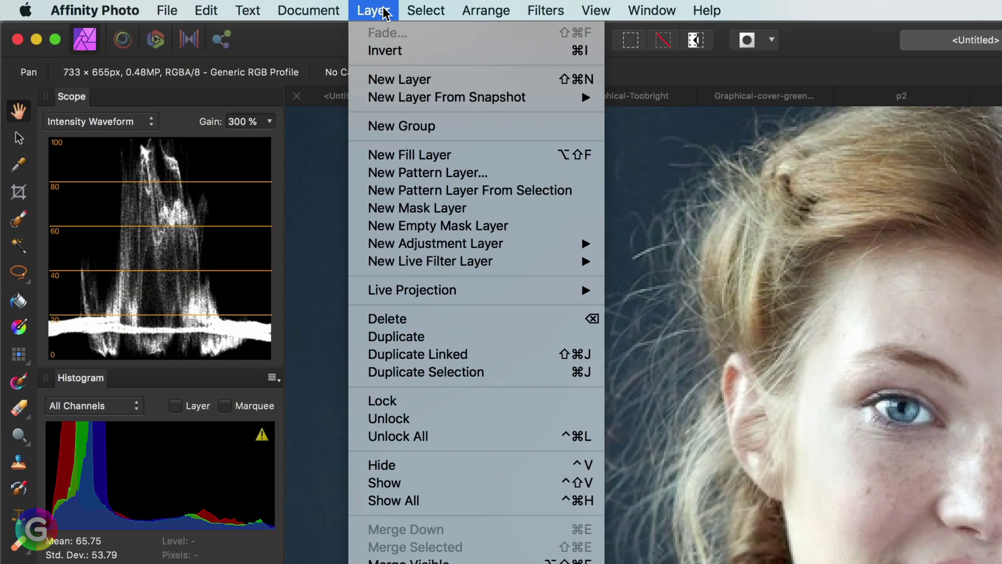
click(413, 157)
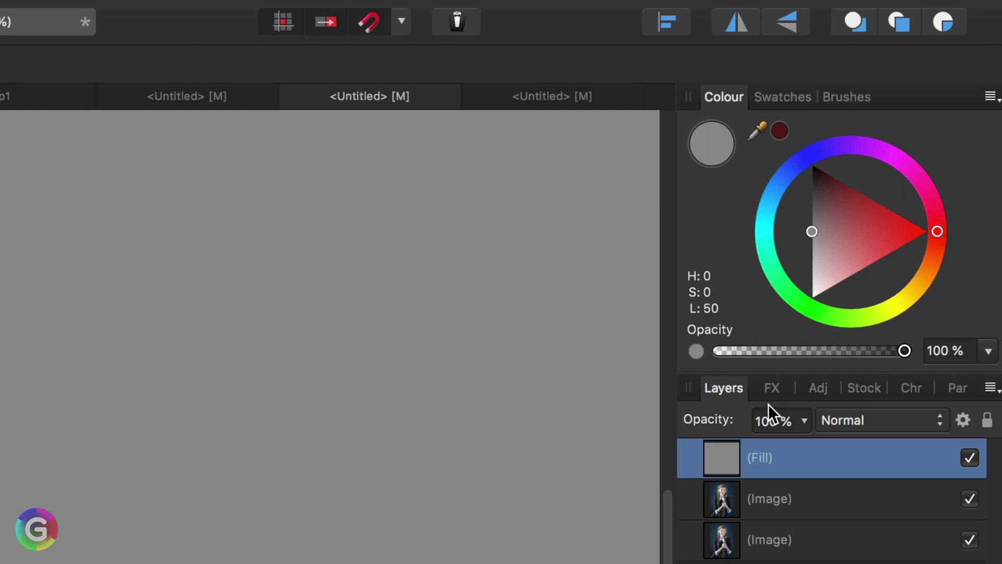
Nest the fill in the top copy, blend it as Colour, and name the copy 'Luminosity'
drag(732, 454, 818, 521)
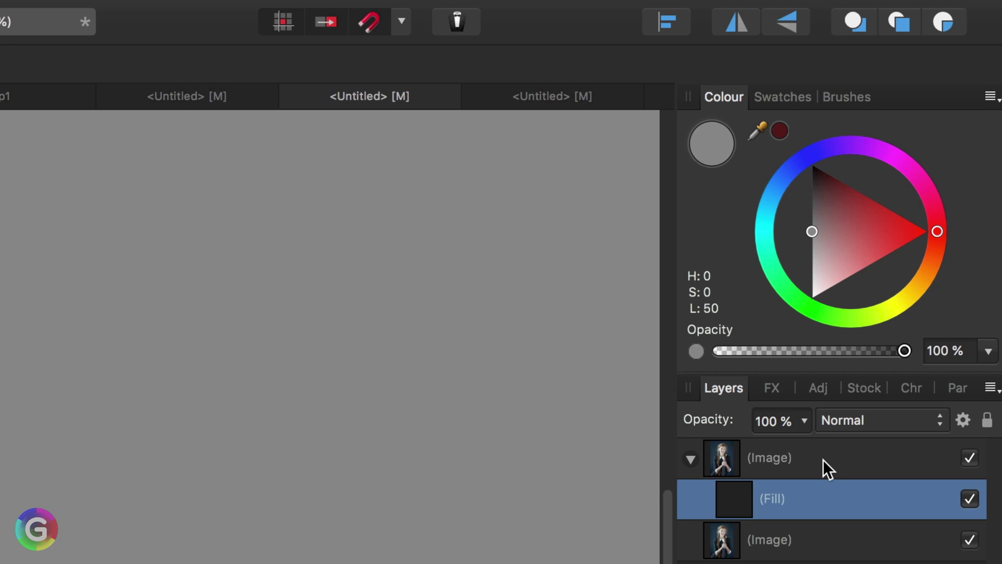
click(794, 424)
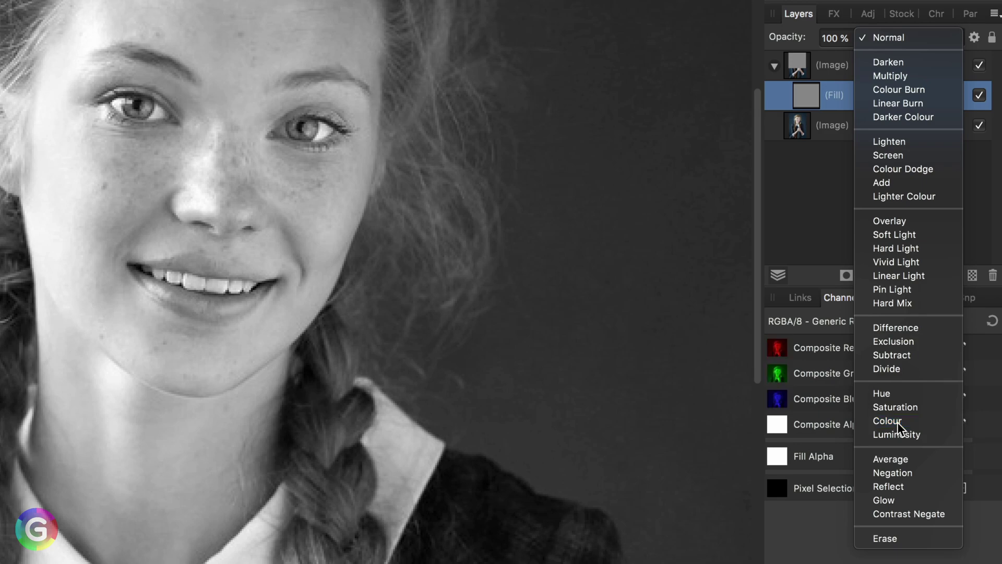
click(882, 421)
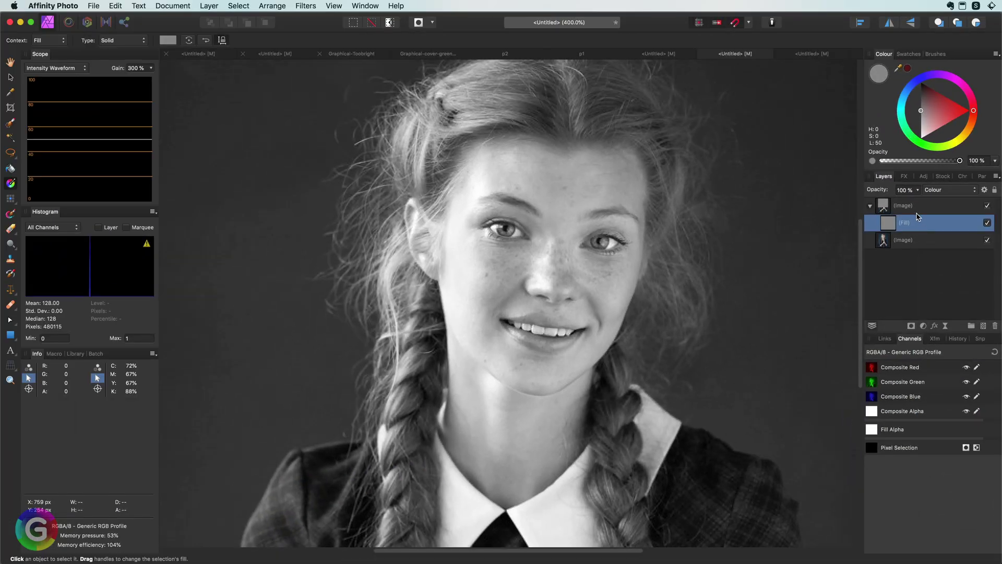
double_click(893, 151)
text(Luminosity)
key(Return)
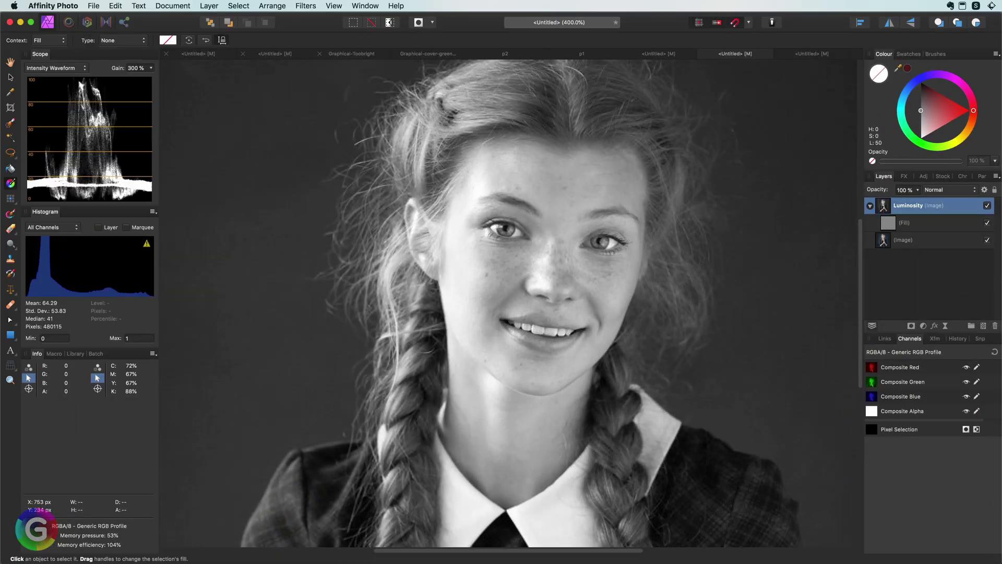
Duplicate the original portrait, move the copy above Luminosity, and add a grey fill layer
click(870, 205)
right_click(887, 224)
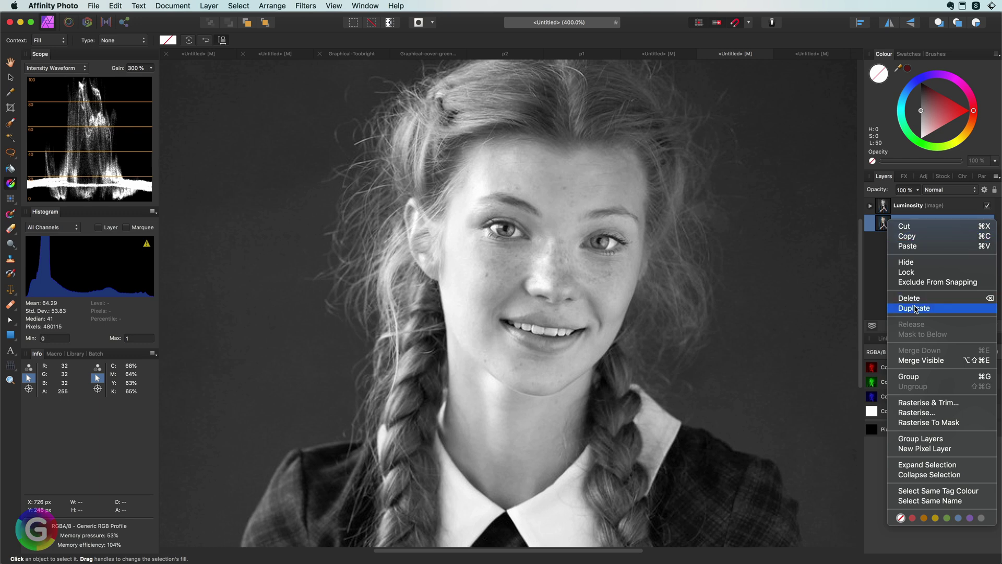
key(Escape)
key(super+j)
drag(913, 215, 893, 203)
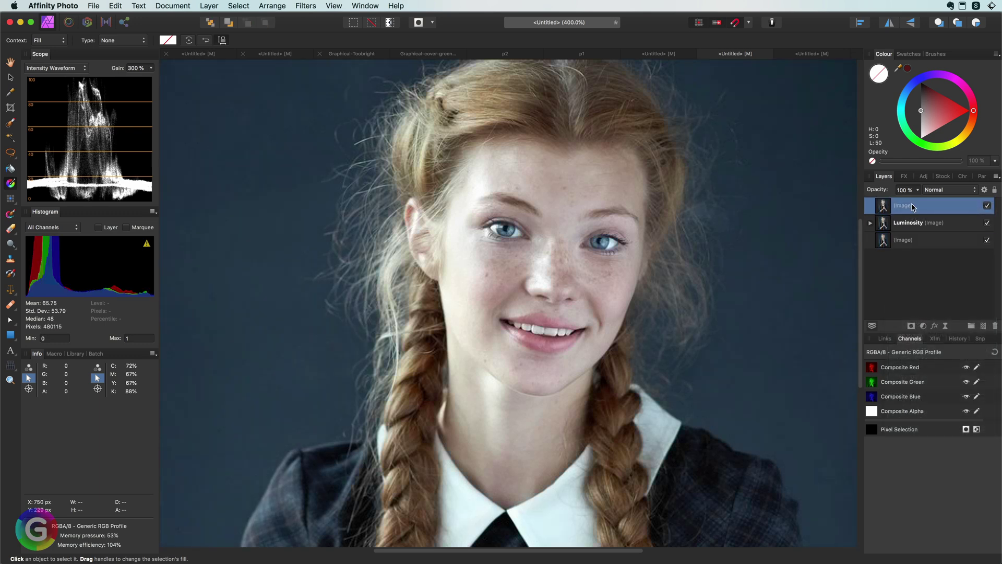
click(208, 5)
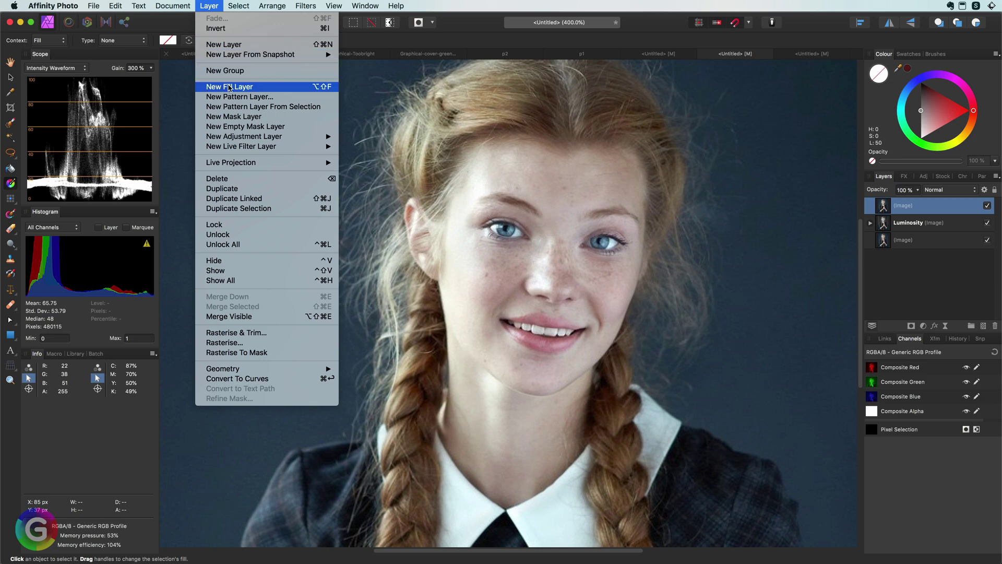
click(673, 161)
click(767, 214)
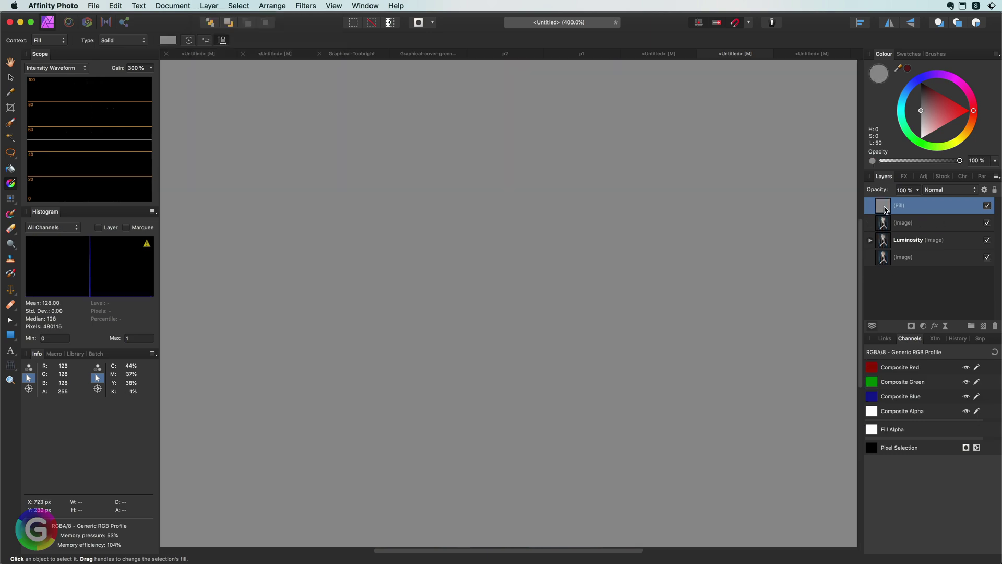
Nest the fill inside the copy, blend it as Luminosity, and name the copy 'Colour'
drag(883, 206, 914, 223)
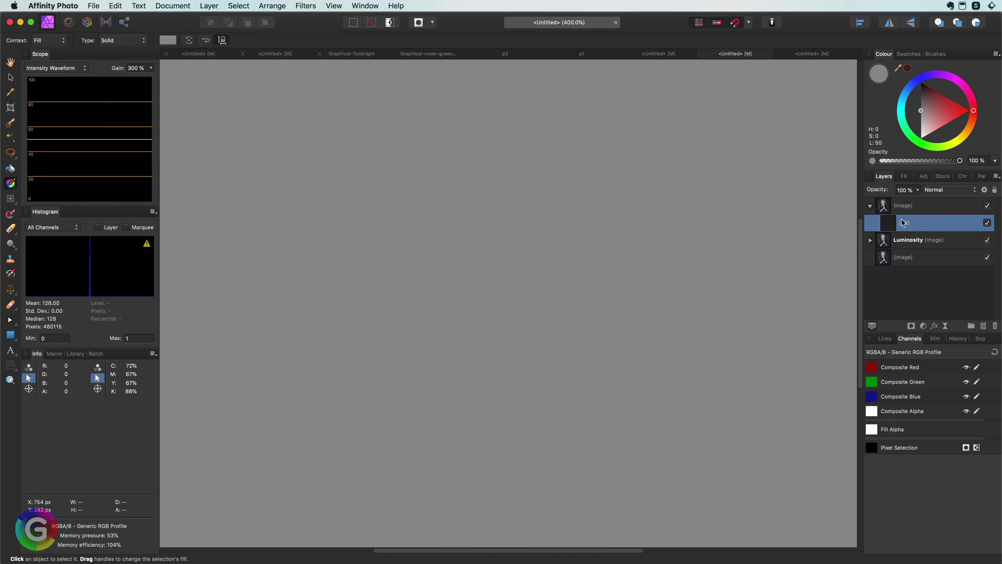
click(953, 191)
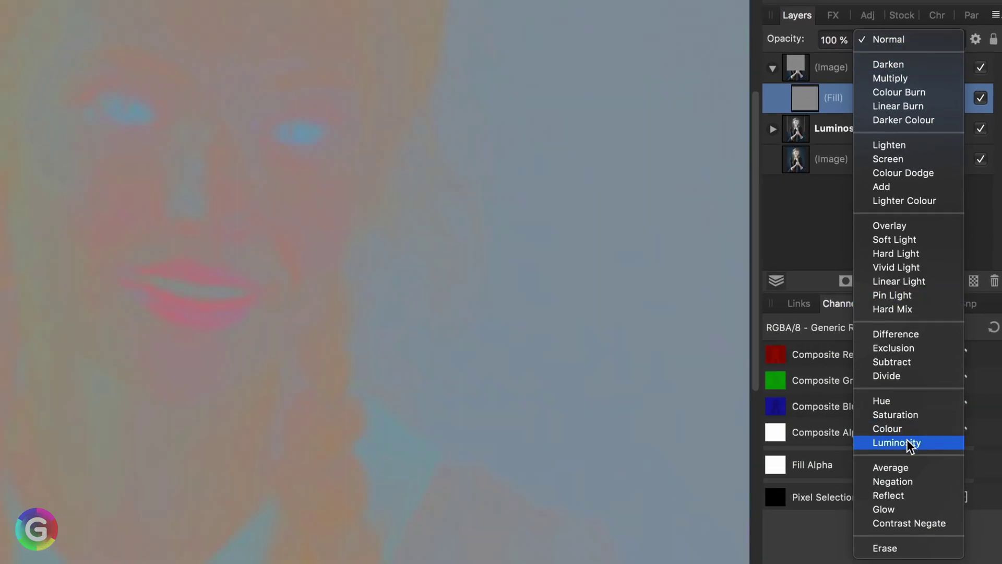
click(911, 443)
double_click(847, 67)
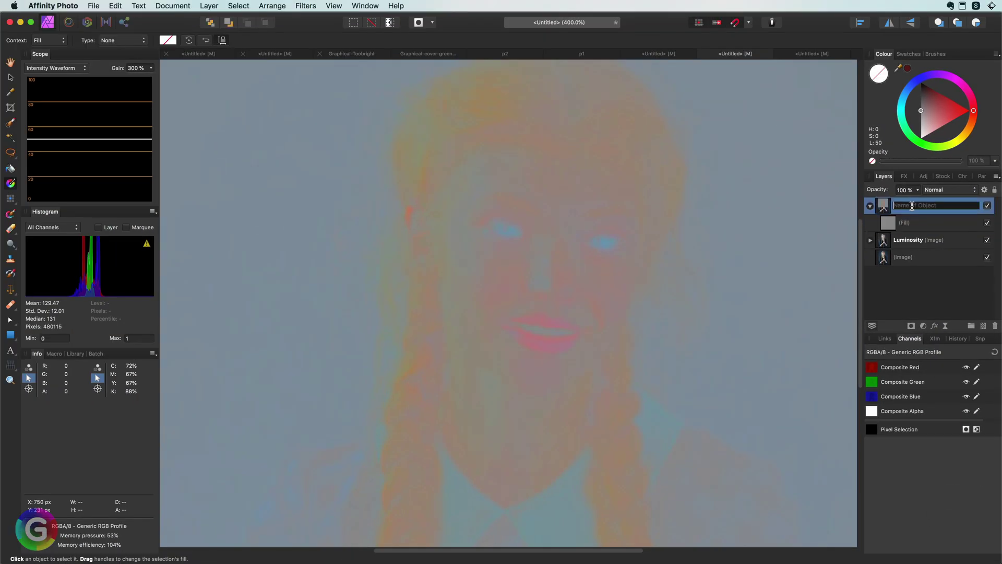
text(Colour)
key(Return)
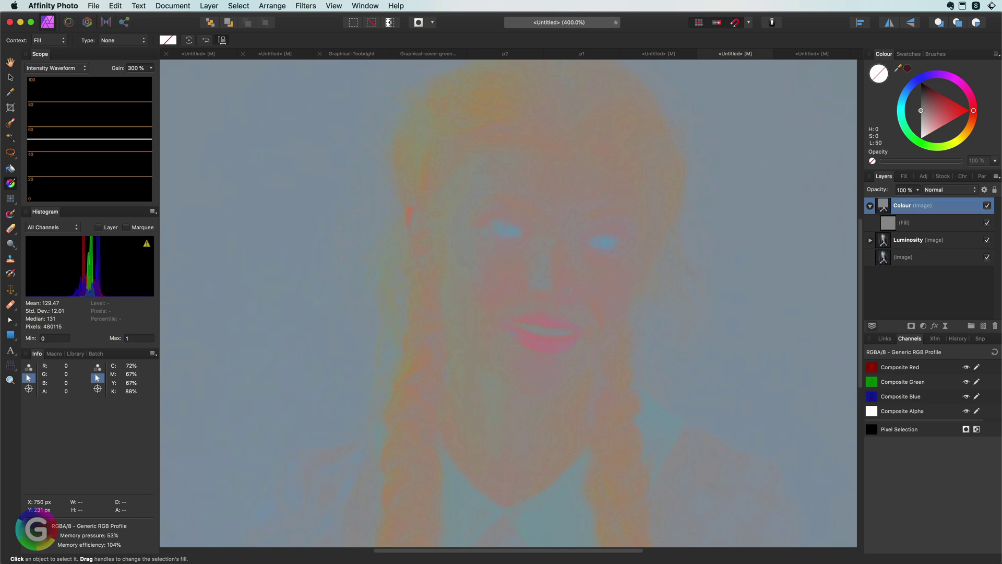
Collapse the Colour layer, toggle its visibility to compare, then set its blend mode to Colour
click(869, 207)
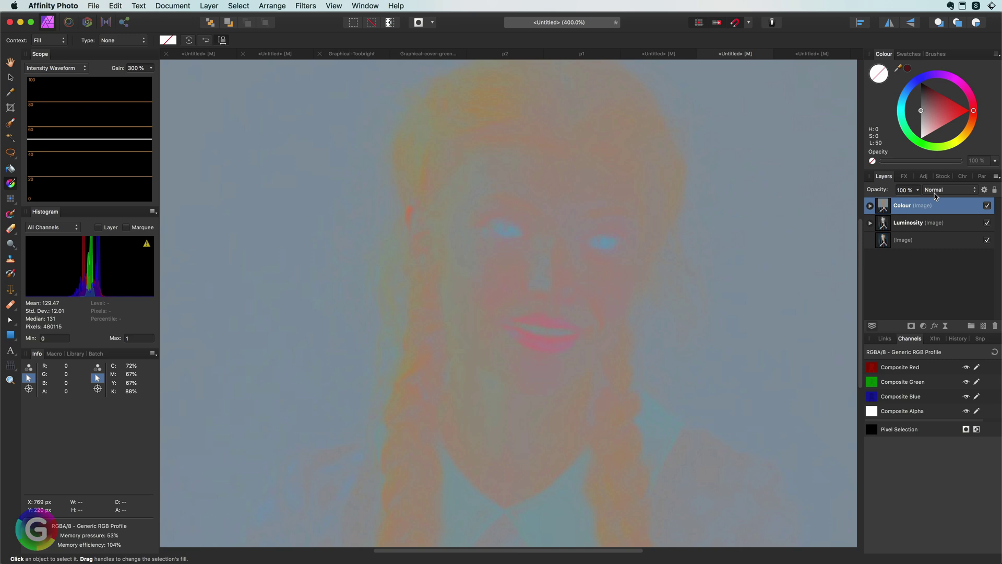
key(v)
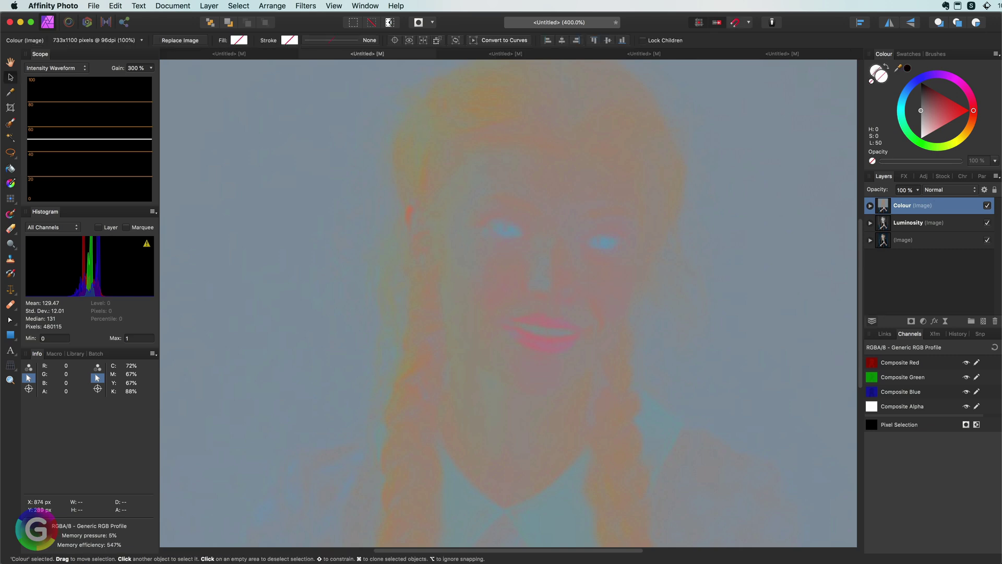
click(987, 205)
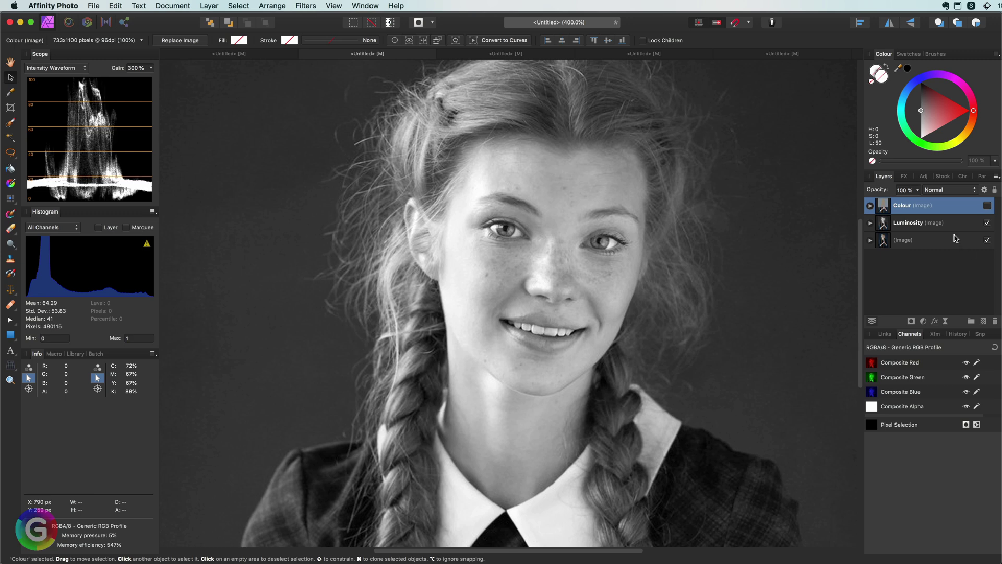
click(987, 205)
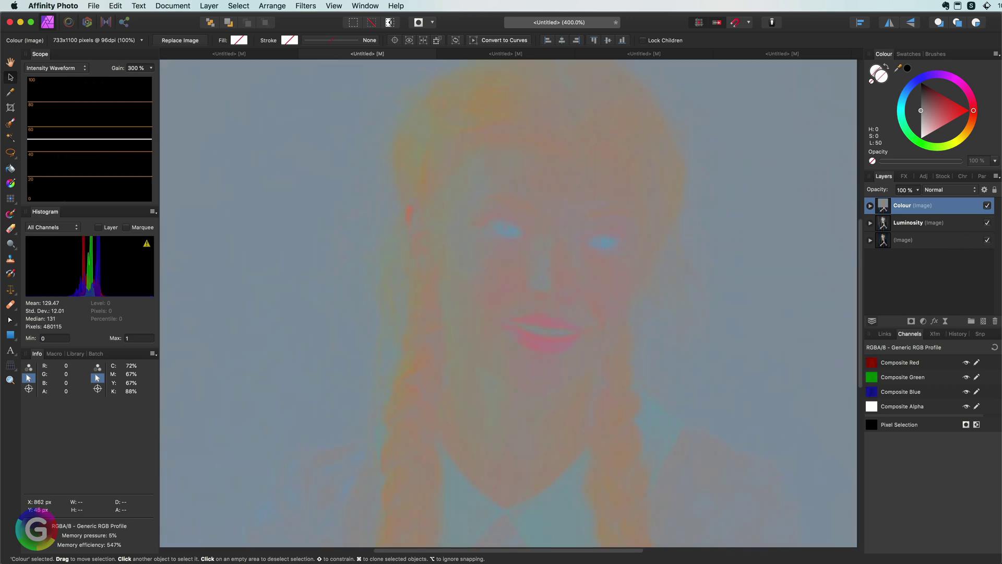
key(g)
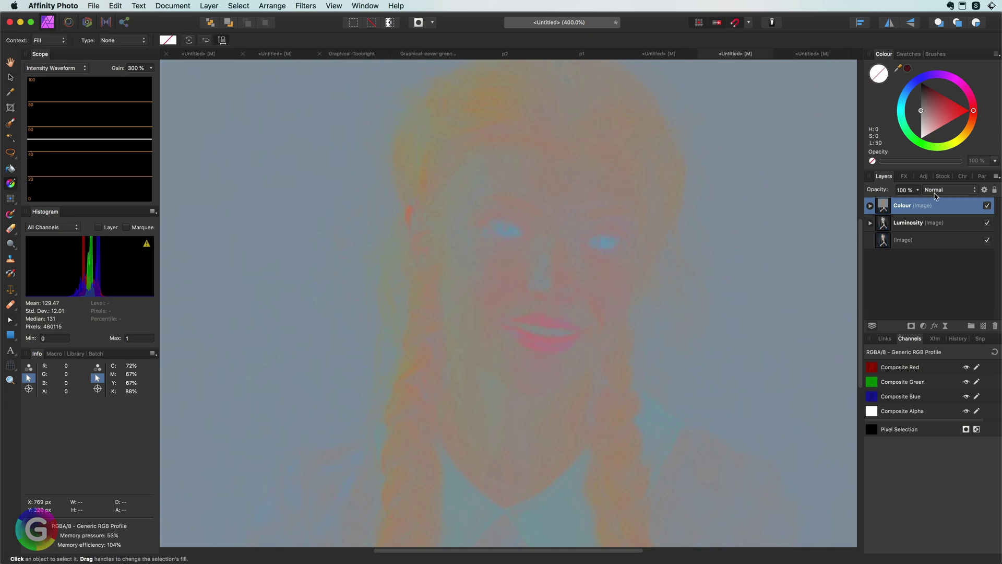
click(936, 193)
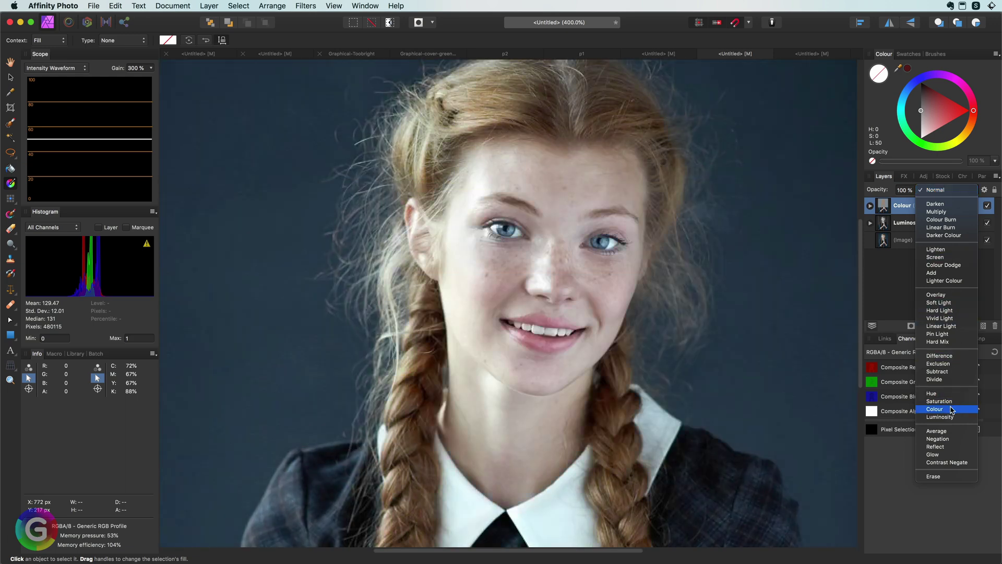
click(951, 410)
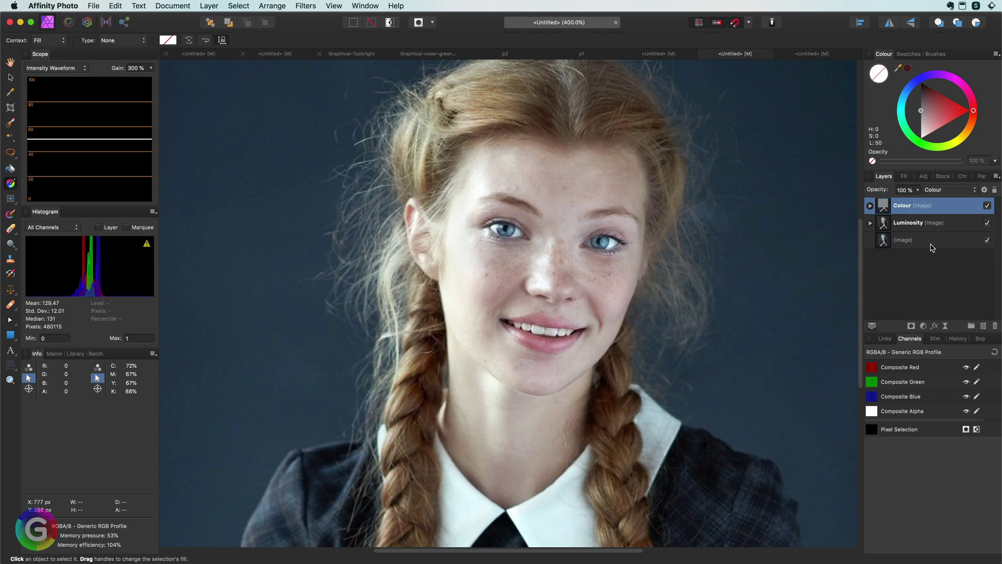
Compare by toggling layer visibility, then drag the bottom (Image) layer to the top of the stack
shift+click(929, 223)
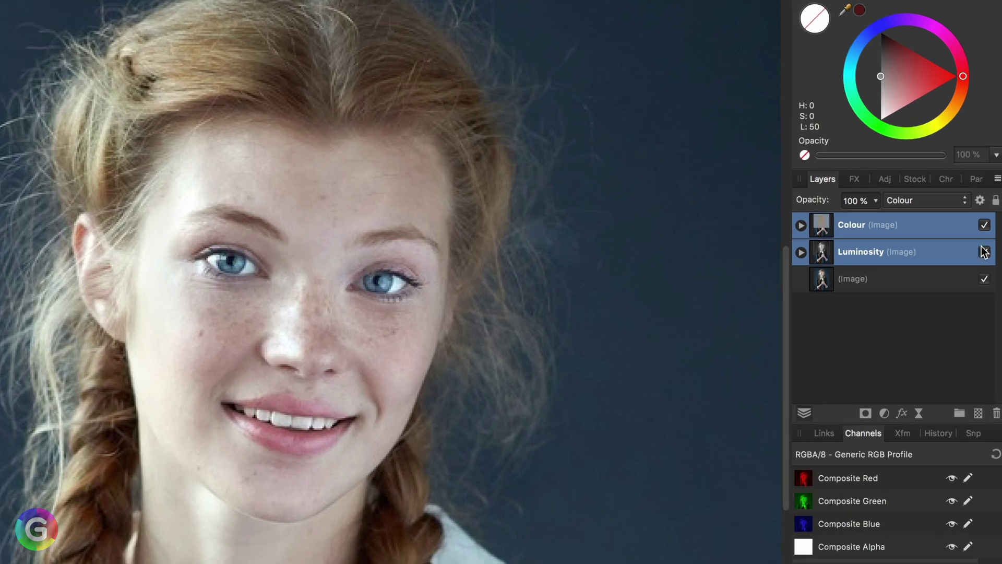
click(984, 251)
click(984, 252)
click(984, 252)
click(836, 283)
drag(823, 280, 842, 215)
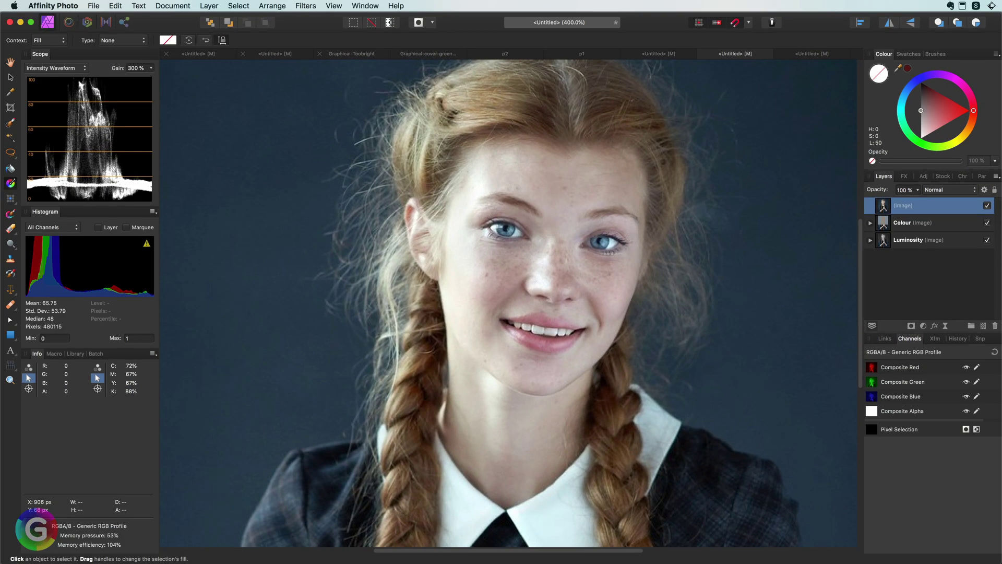
Hide the top (Image) layer and nest an Exposure adjustment of about -0.736 inside Luminosity
click(987, 205)
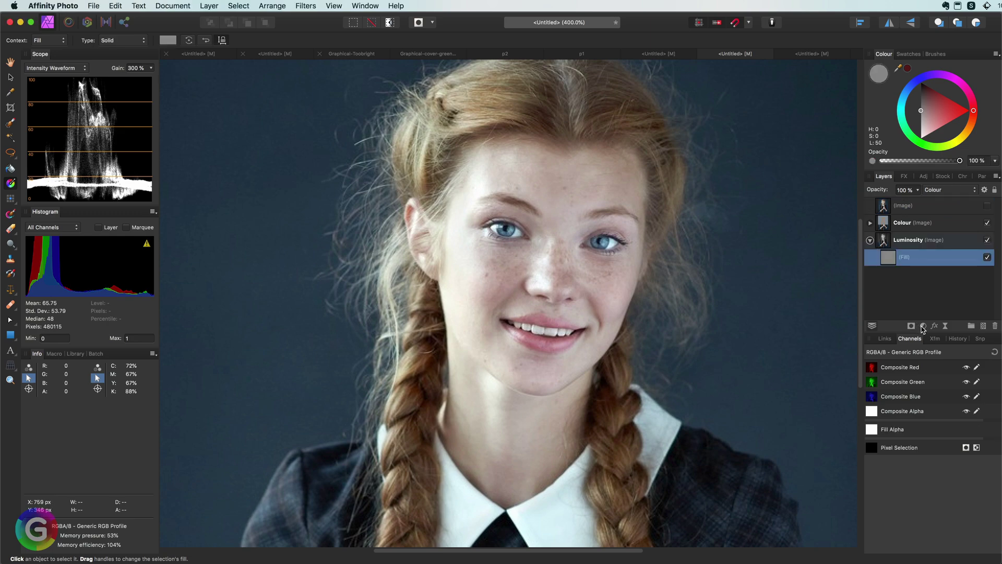
click(922, 326)
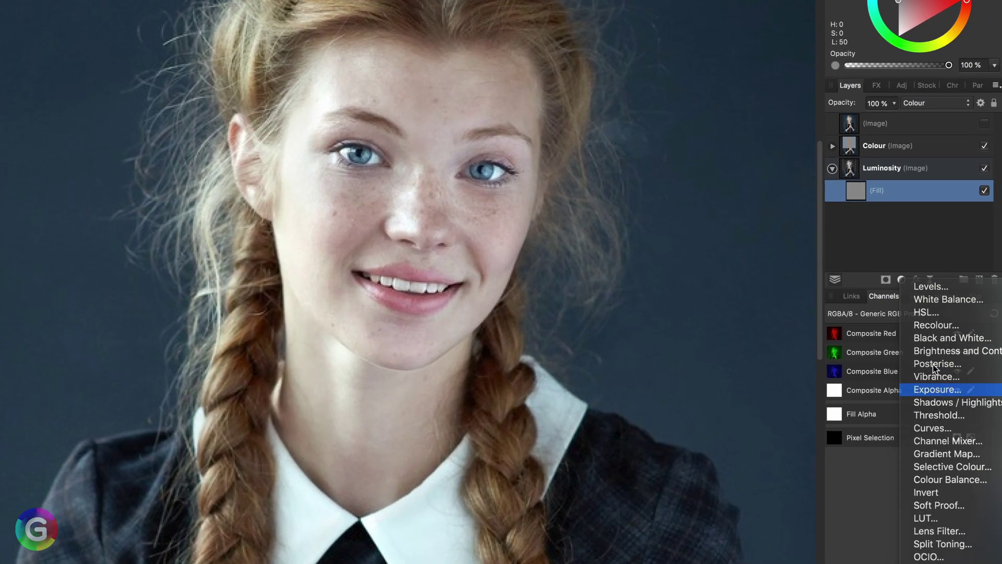
click(937, 390)
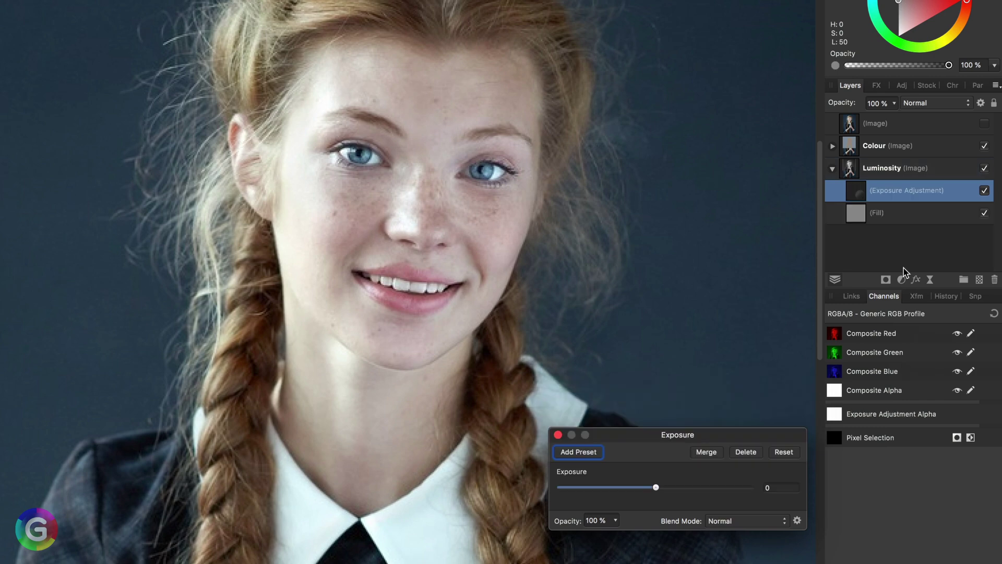
drag(657, 488, 635, 489)
click(558, 435)
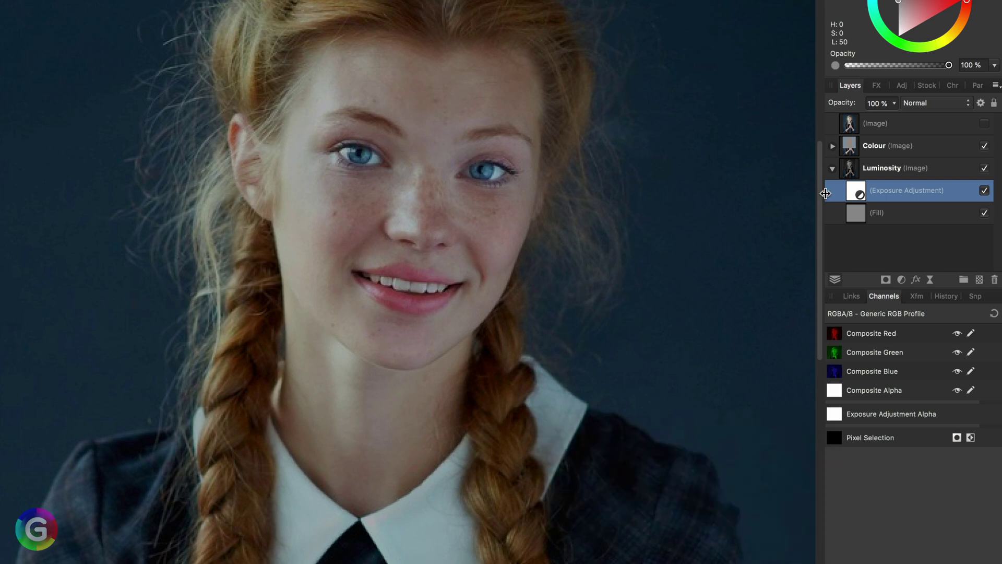
drag(856, 192, 873, 140)
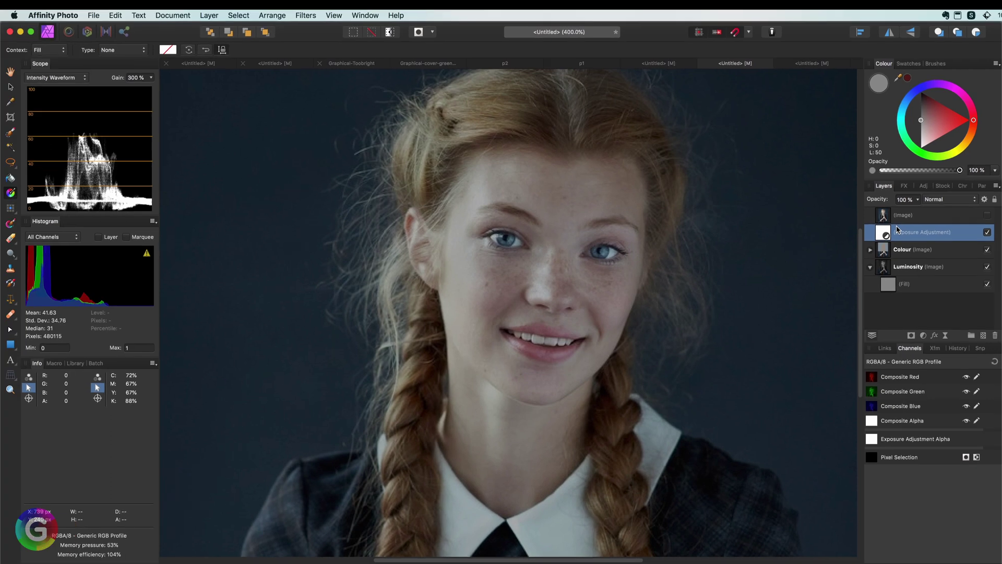
drag(896, 230, 912, 263)
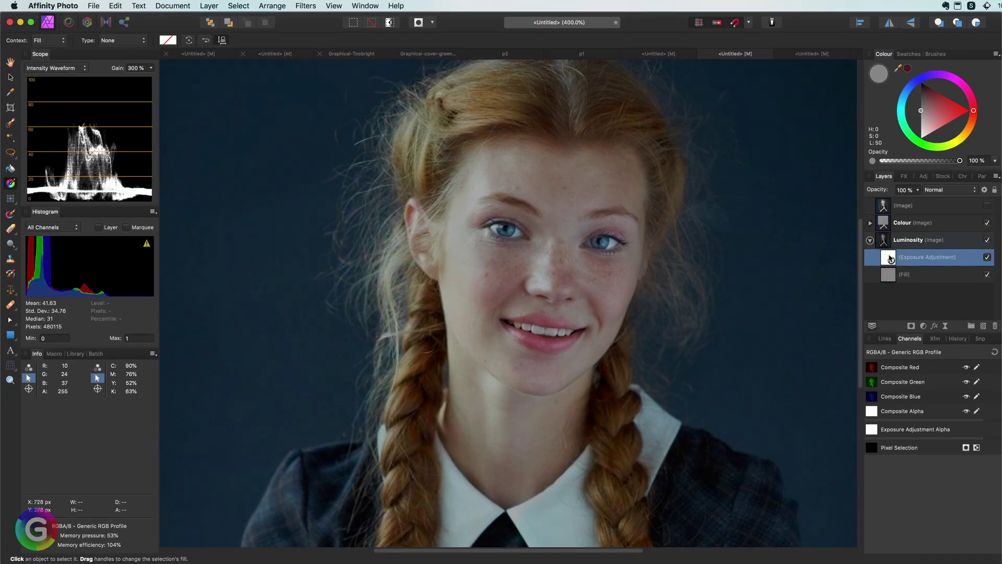
click(209, 6)
Put a linked Exposure copy on the top (Image) layer and clip the image to a left-half rectangle
click(257, 195)
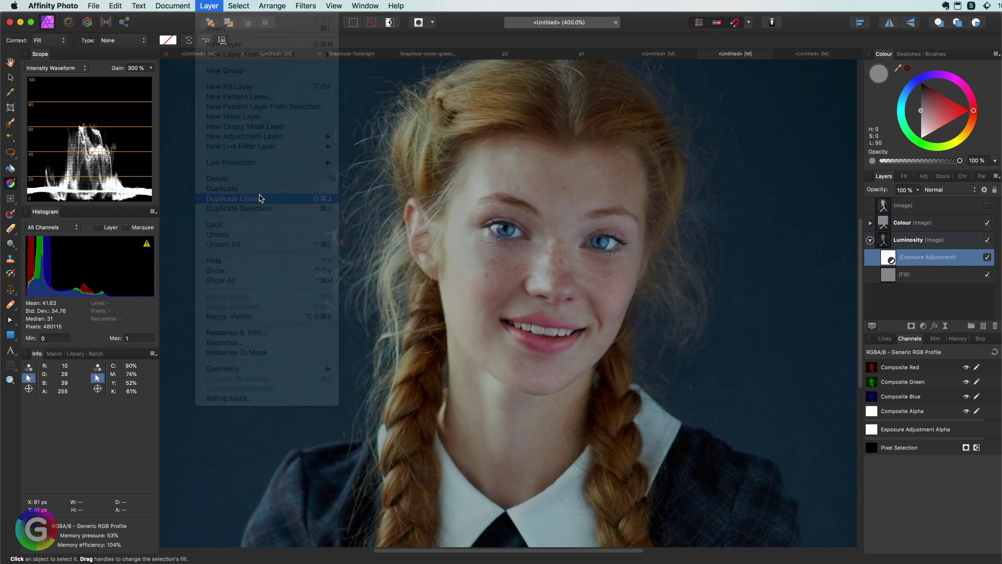
drag(862, 253, 926, 208)
key(m)
key(super+0)
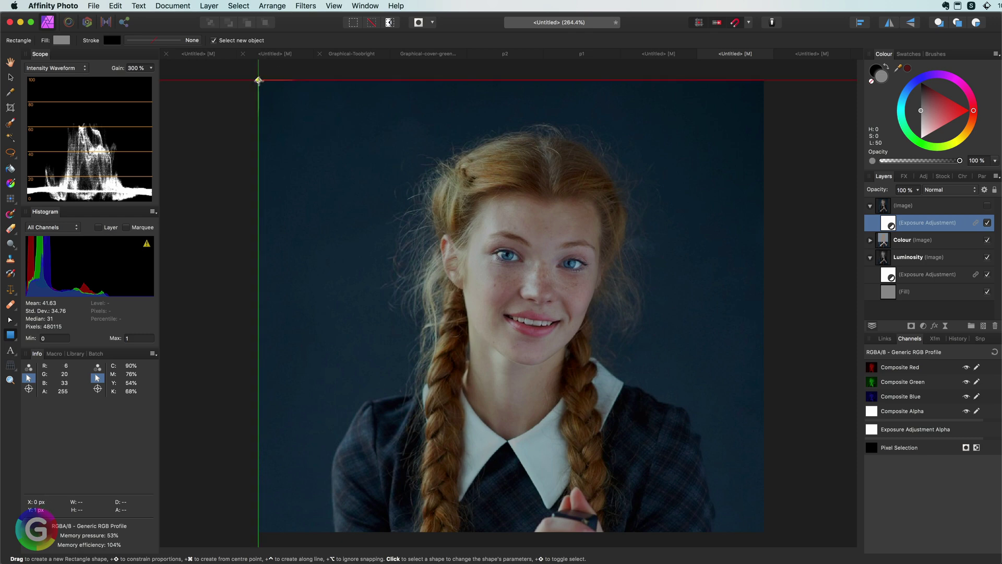
drag(258, 81, 538, 532)
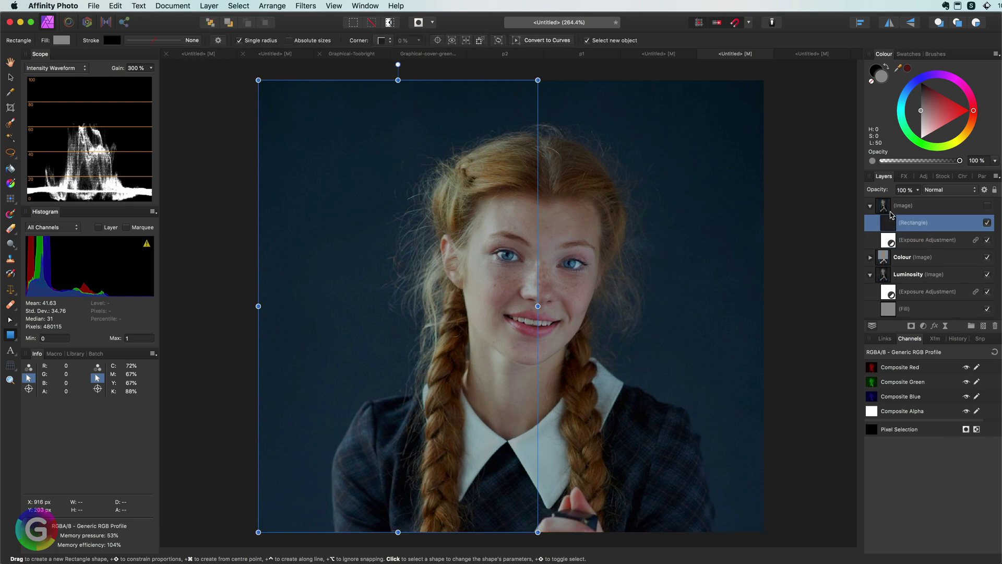
drag(890, 215, 890, 211)
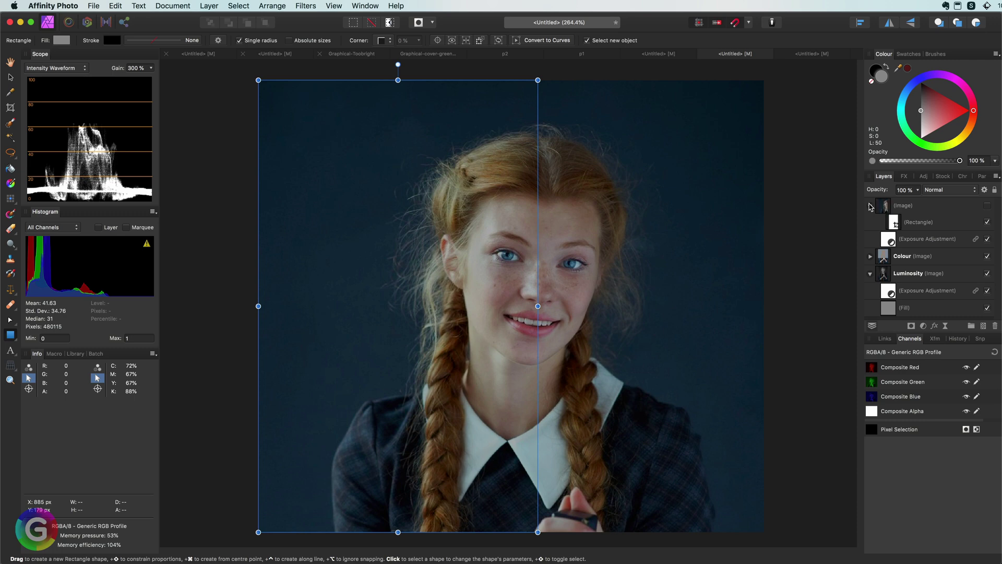
key(super+4)
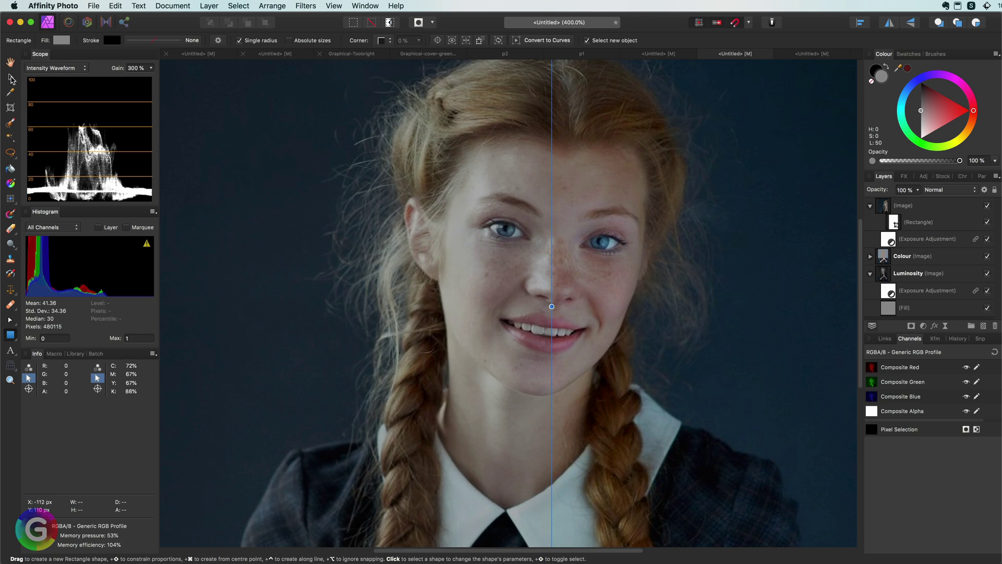
Set the Luminosity layer's Exposure adjustment to about -1.99, then select the lower Exposure adjustment
click(10, 62)
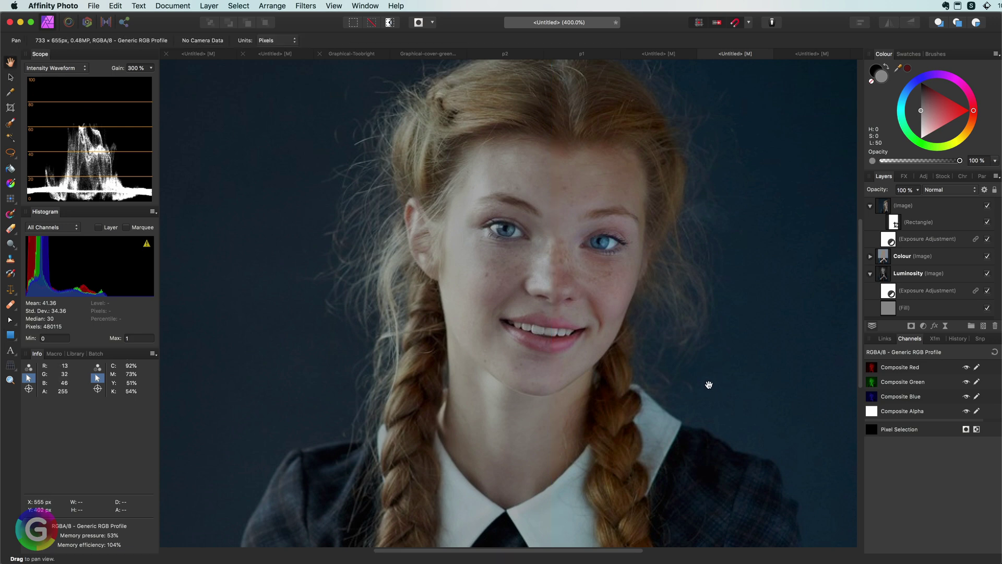
double_click(889, 291)
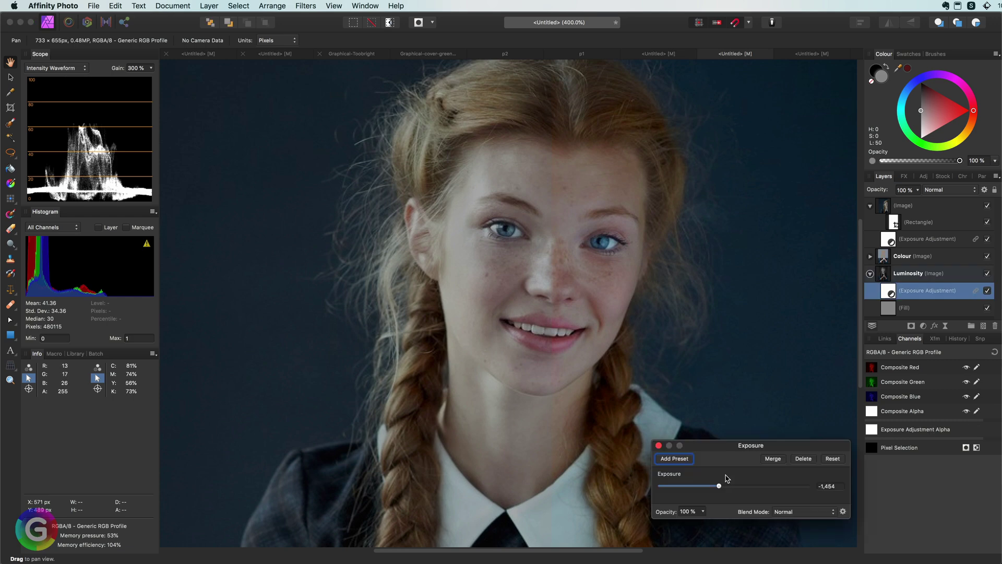
drag(720, 485, 701, 489)
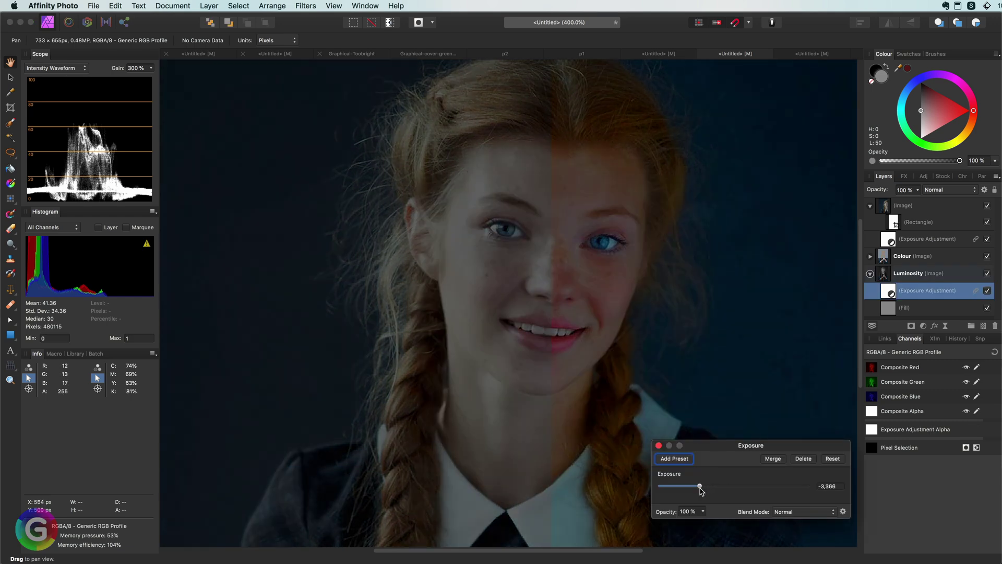
mouse_move(700, 488)
mouse_down()
mouse_move(720, 488)
mouse_move(707, 489)
mouse_up()
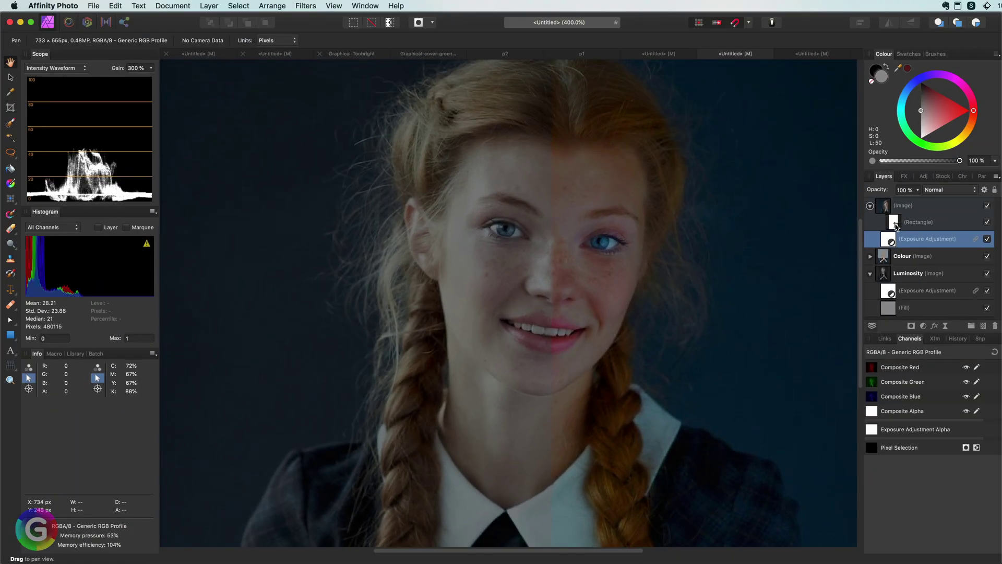
click(896, 223)
key(ctrl+z)
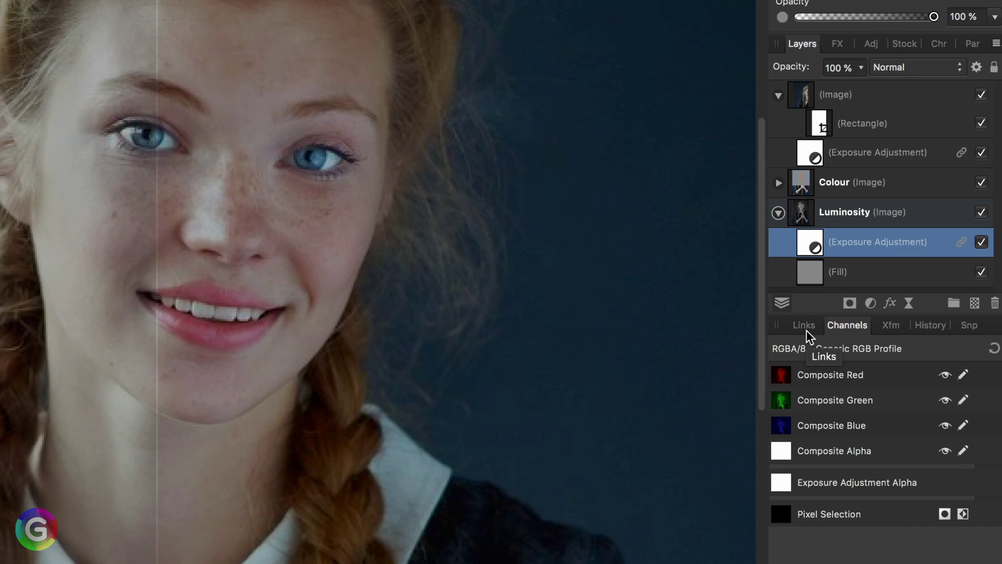
Show the link options and set the top image's Exposure adjustment to Luminosity blending
click(889, 342)
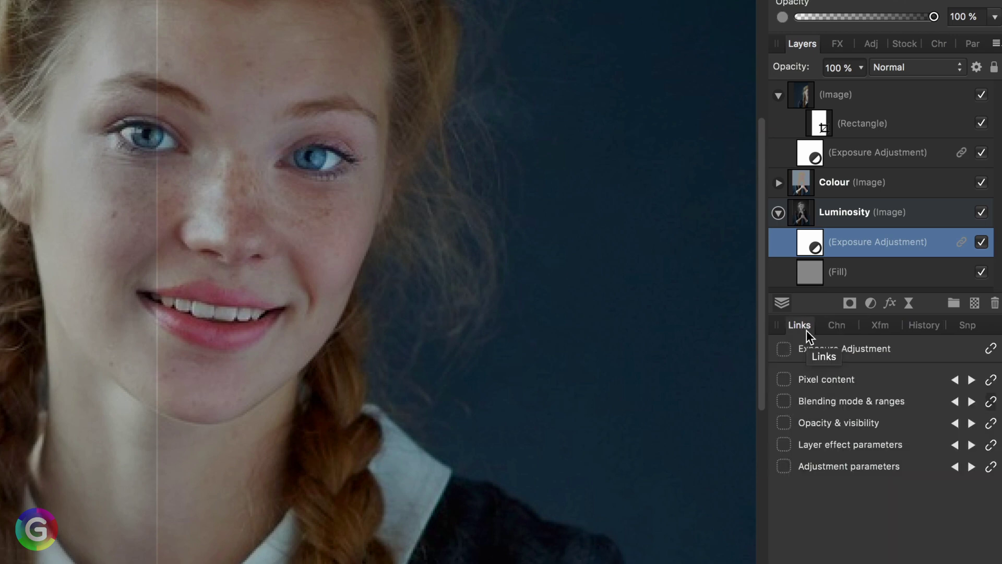
click(861, 152)
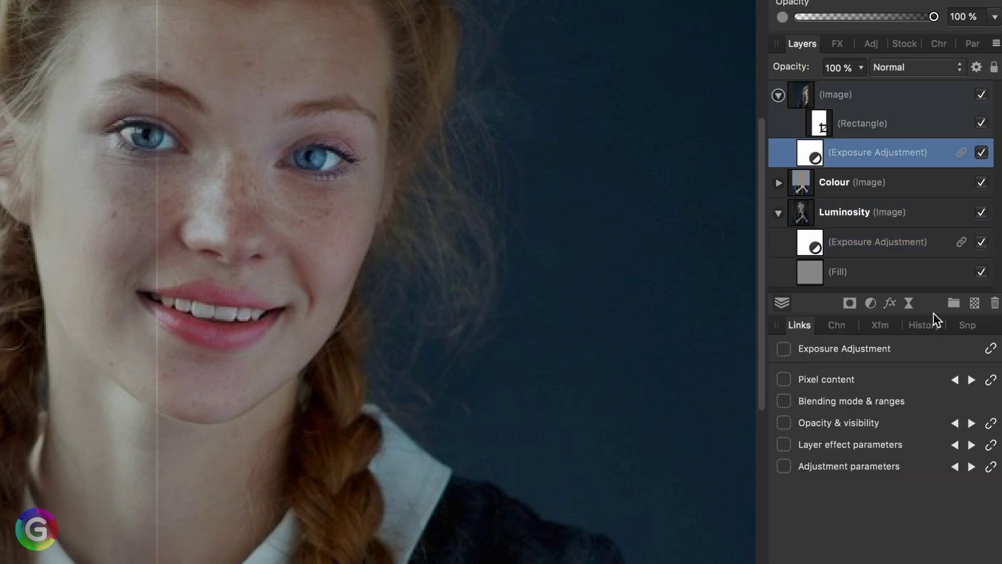
click(898, 68)
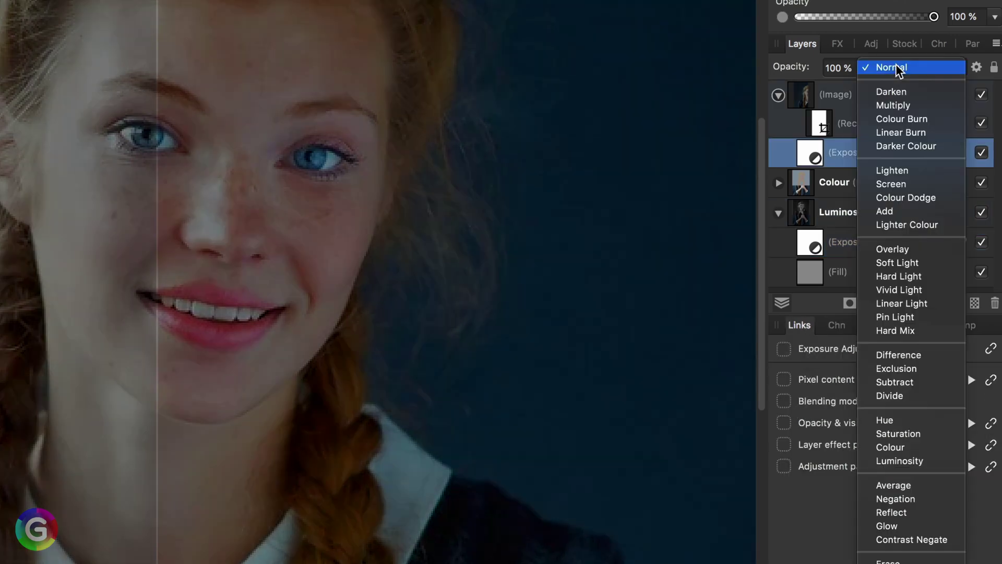
click(923, 461)
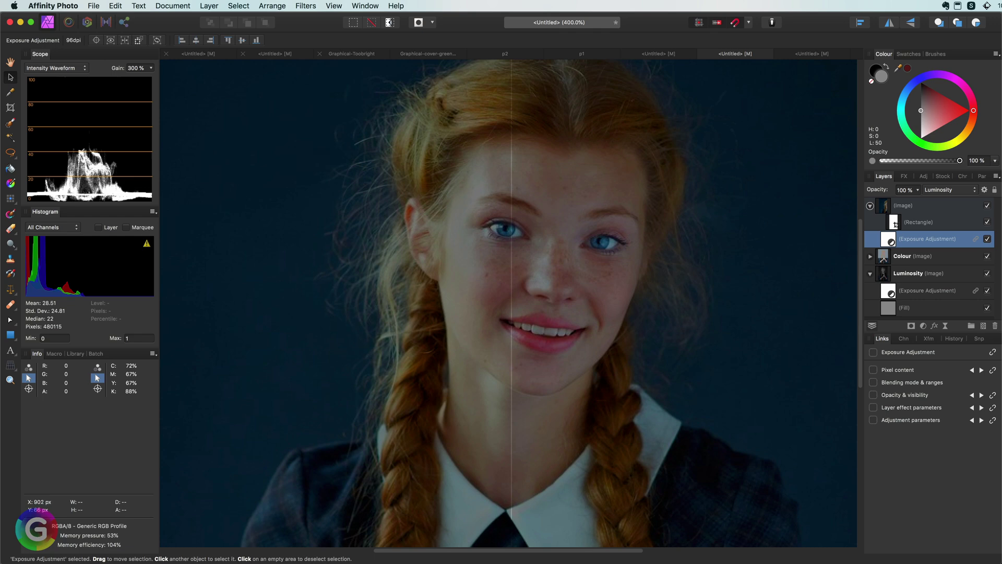
click(915, 296)
Set the Luminosity layer's Exposure adjustment to Multiply and change its exposure strength
click(951, 191)
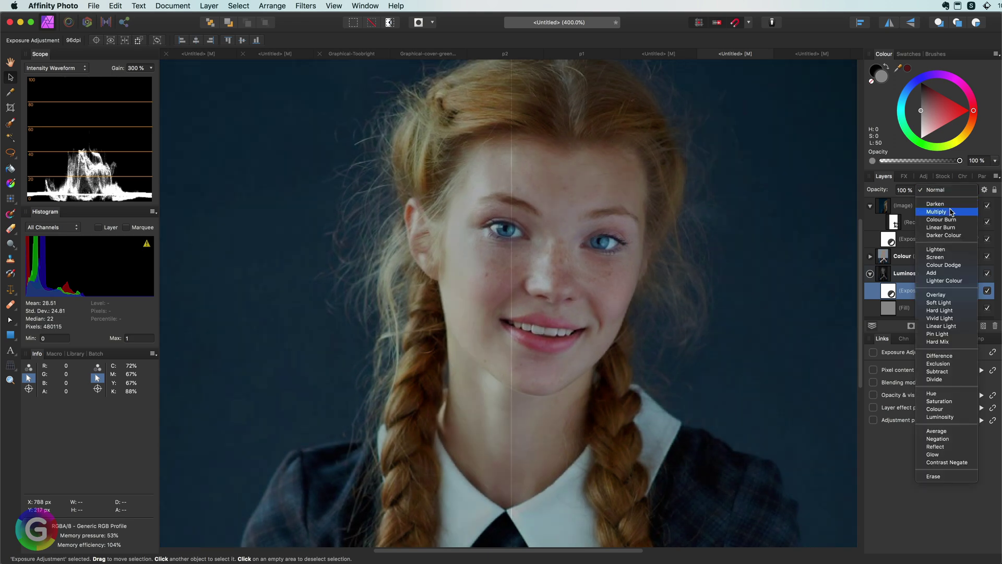
click(952, 211)
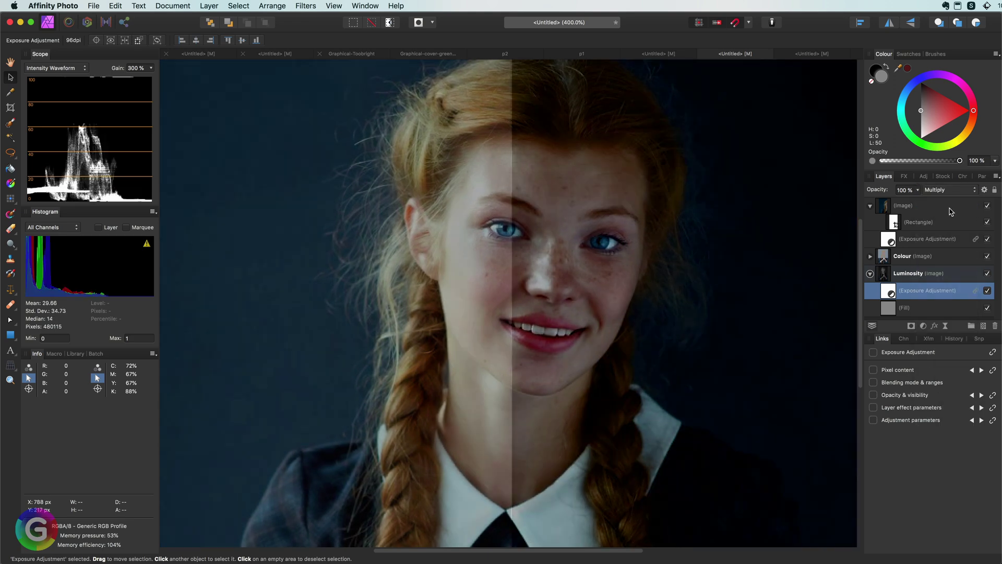
double_click(890, 291)
drag(715, 485, 763, 486)
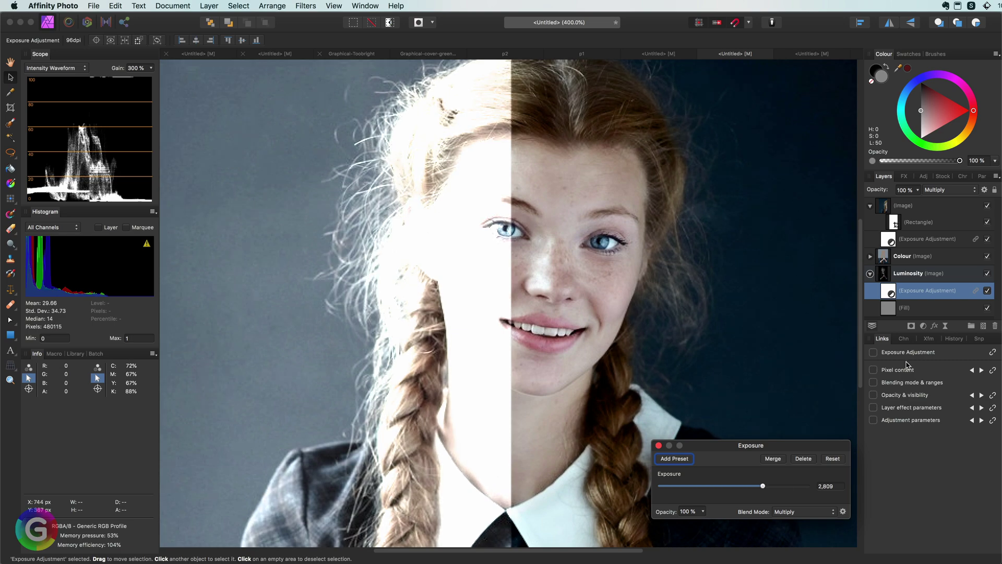
click(659, 445)
Give the upper Exposure adjustment Multiply blending, then hide the linked Exposure adjustments
click(923, 240)
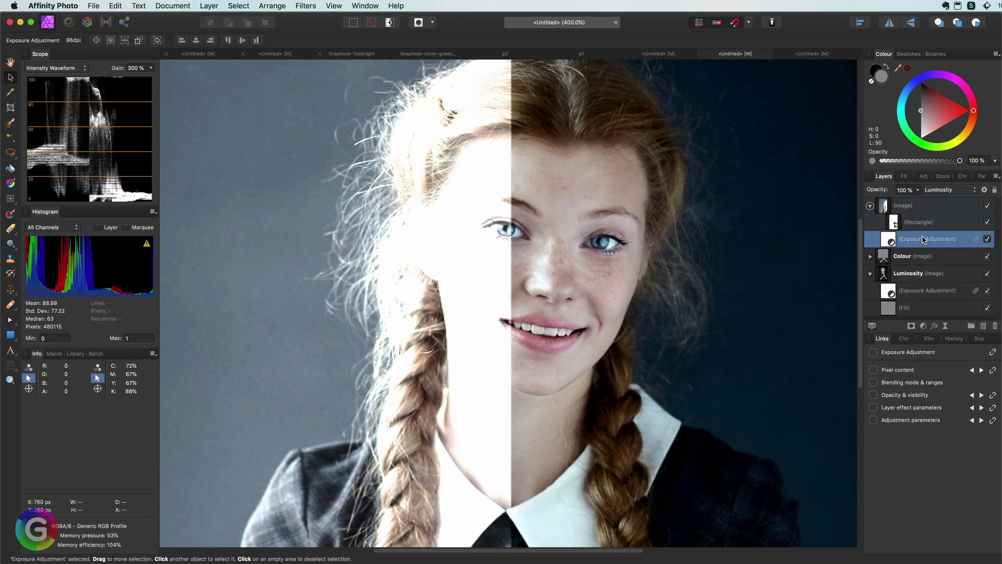
click(939, 190)
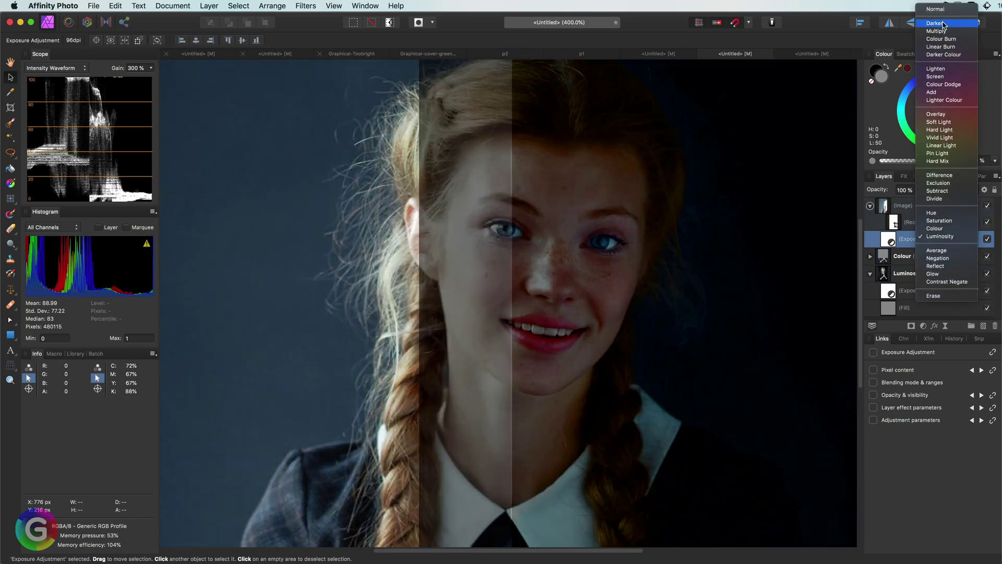
click(947, 32)
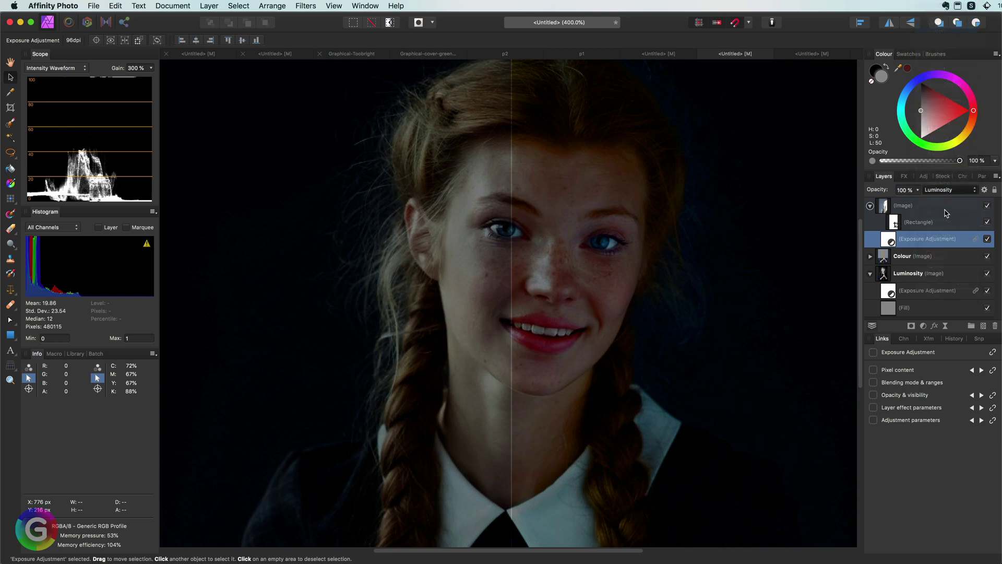
click(963, 295)
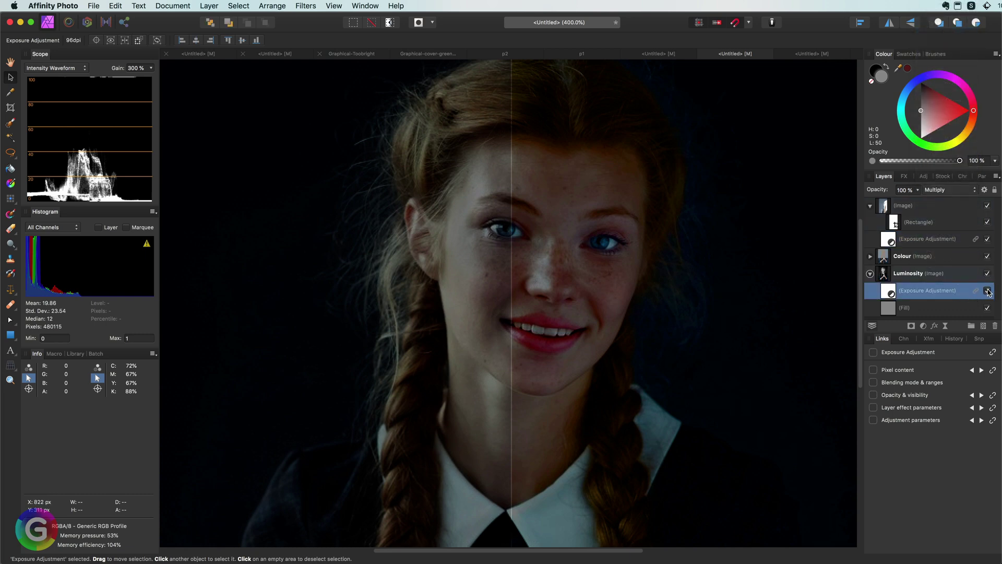
click(988, 292)
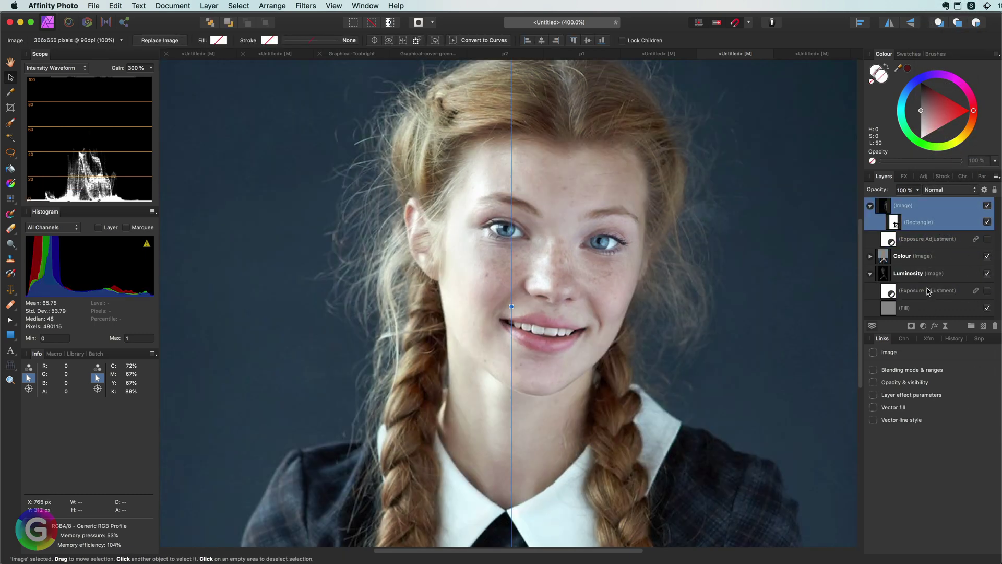
Expand the Colour group and select its Fill layer
click(925, 277)
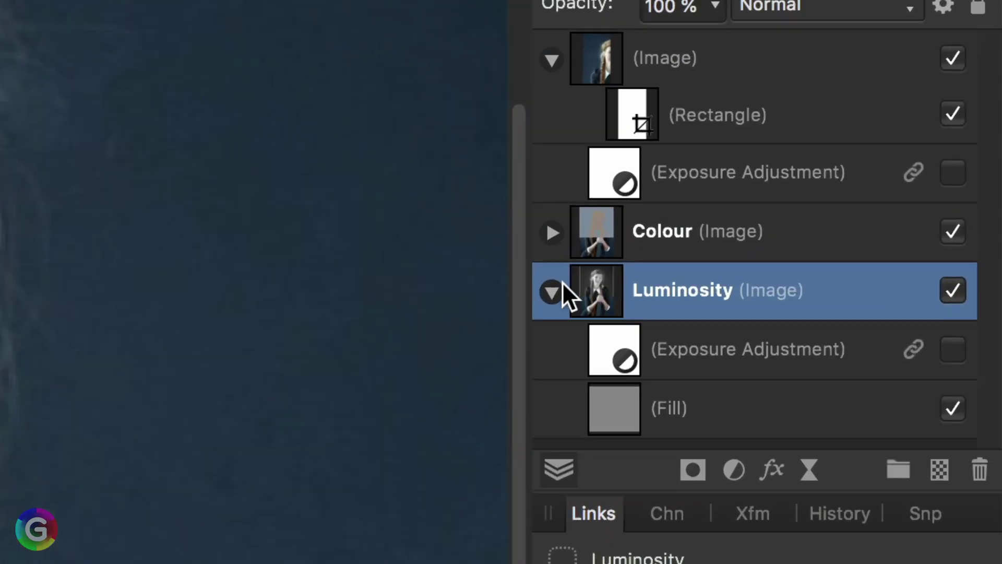
click(869, 273)
click(552, 234)
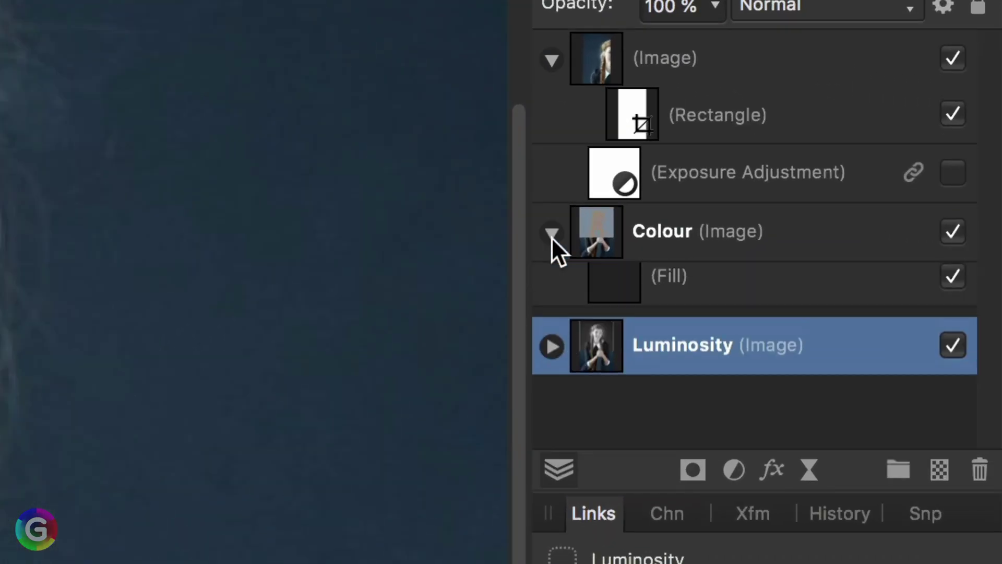
click(616, 295)
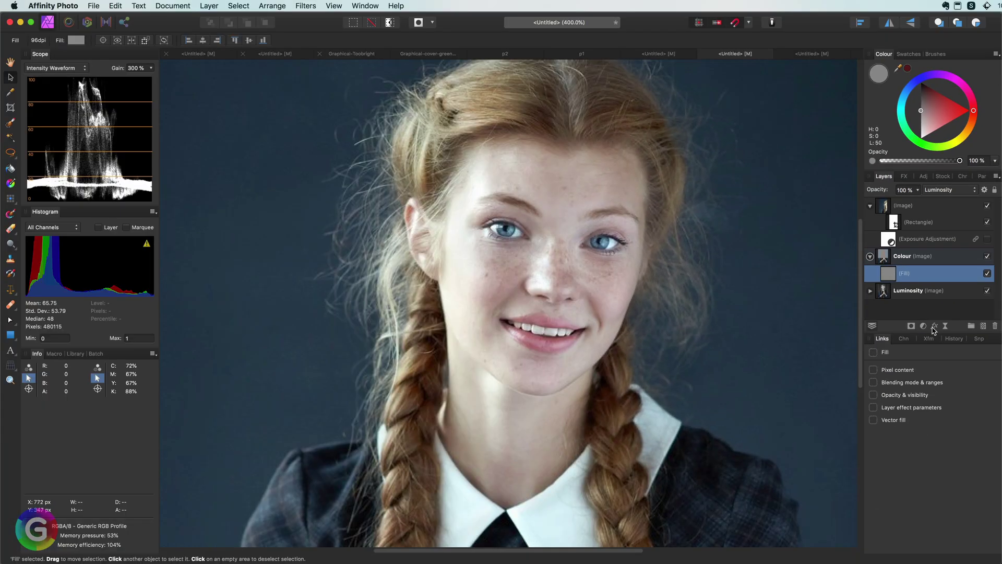
Add a sepia Recolour adjustment with Hue 36.9°, Saturation 42% and Lightness 22%
click(847, 383)
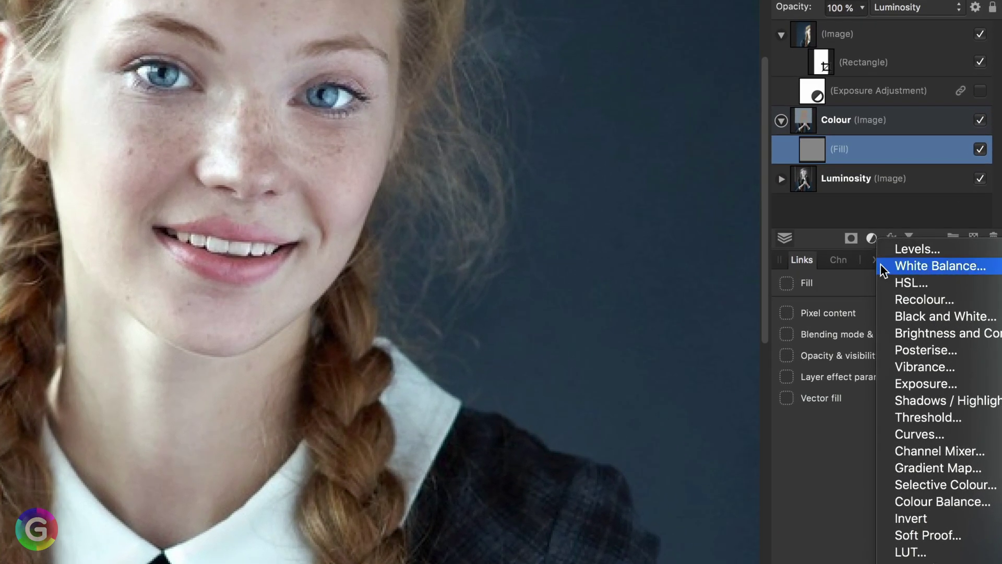
click(899, 300)
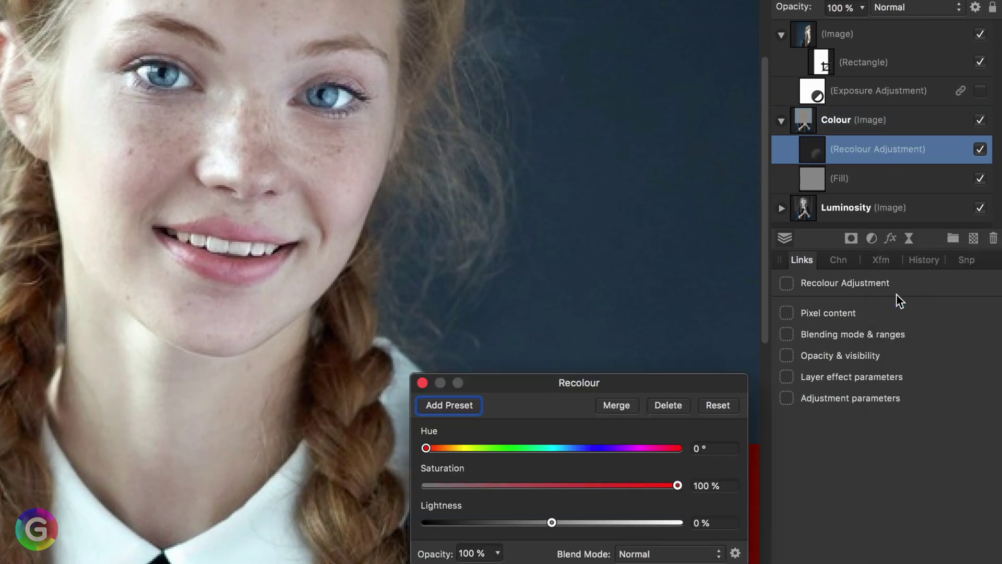
drag(425, 448, 448, 448)
drag(587, 485, 530, 485)
drag(552, 522, 579, 522)
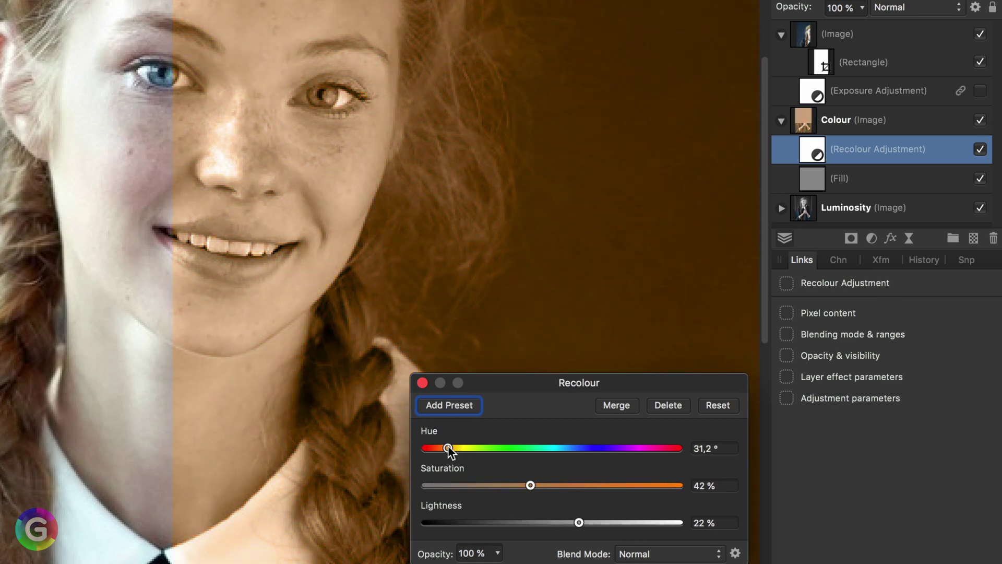
drag(448, 448, 452, 448)
click(423, 385)
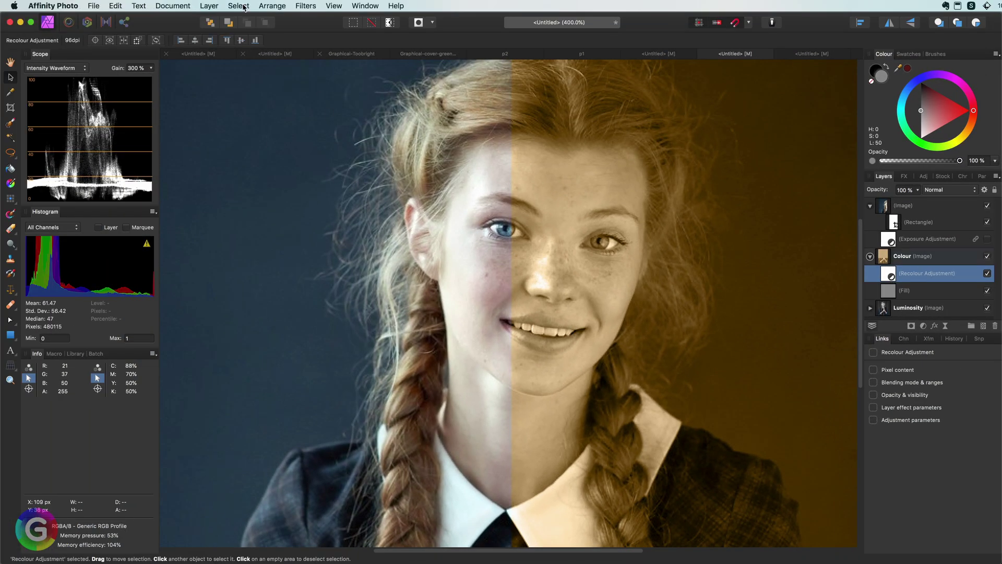
click(209, 6)
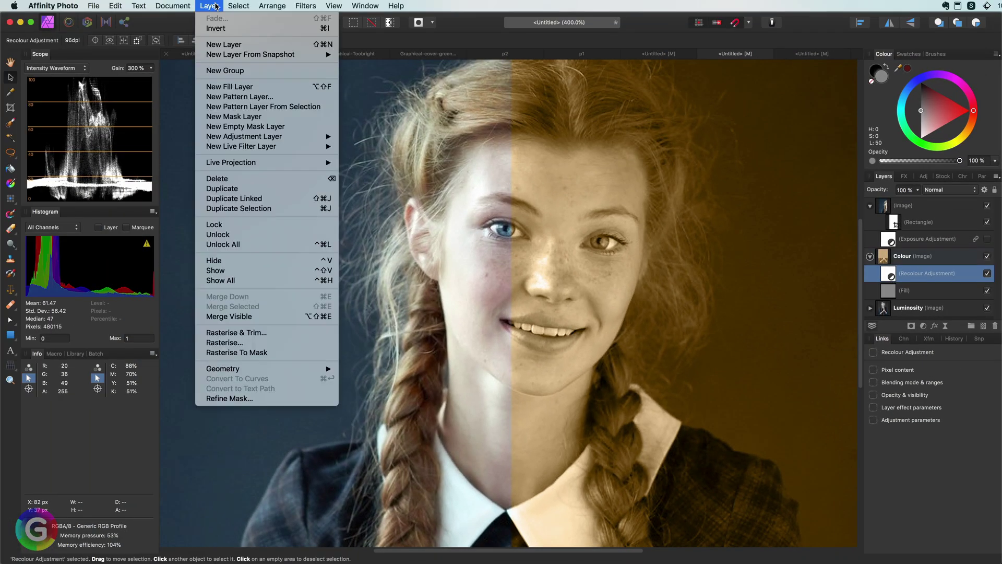
Move a linked Recolour duplicate into the top image group and set its Lightness to -11%
click(230, 198)
drag(891, 275, 963, 247)
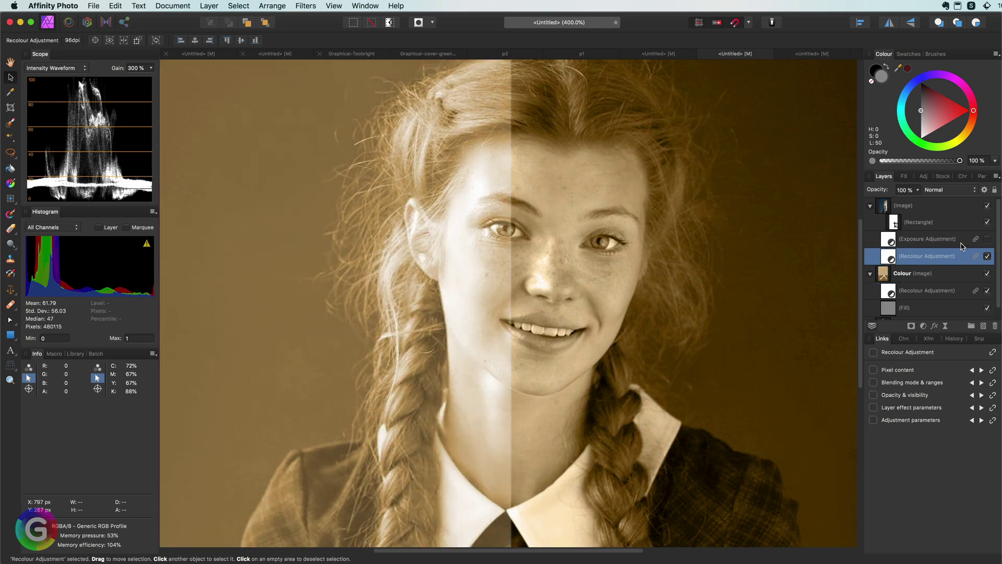
double_click(888, 256)
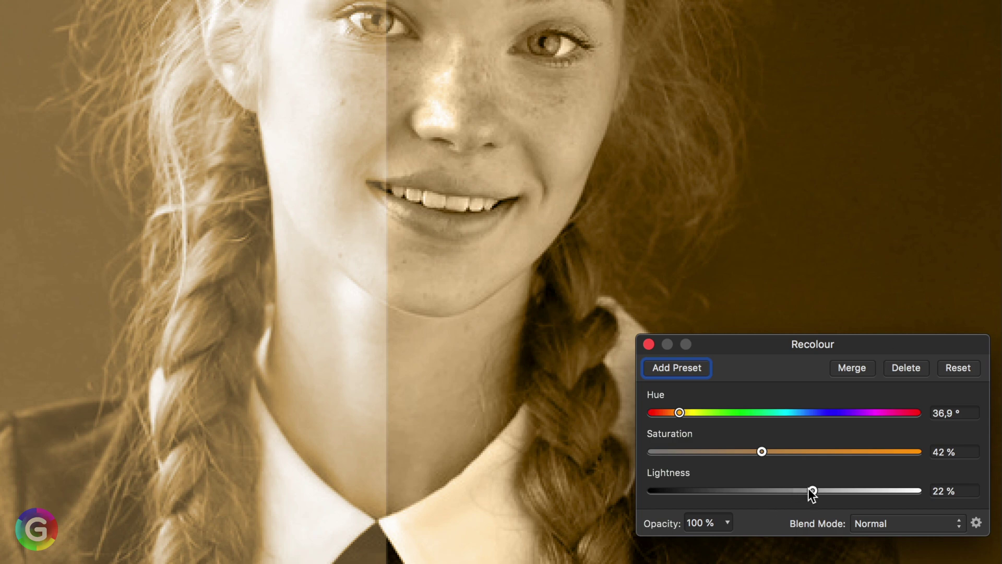
drag(810, 490, 770, 500)
click(940, 491)
text(0)
key(Return)
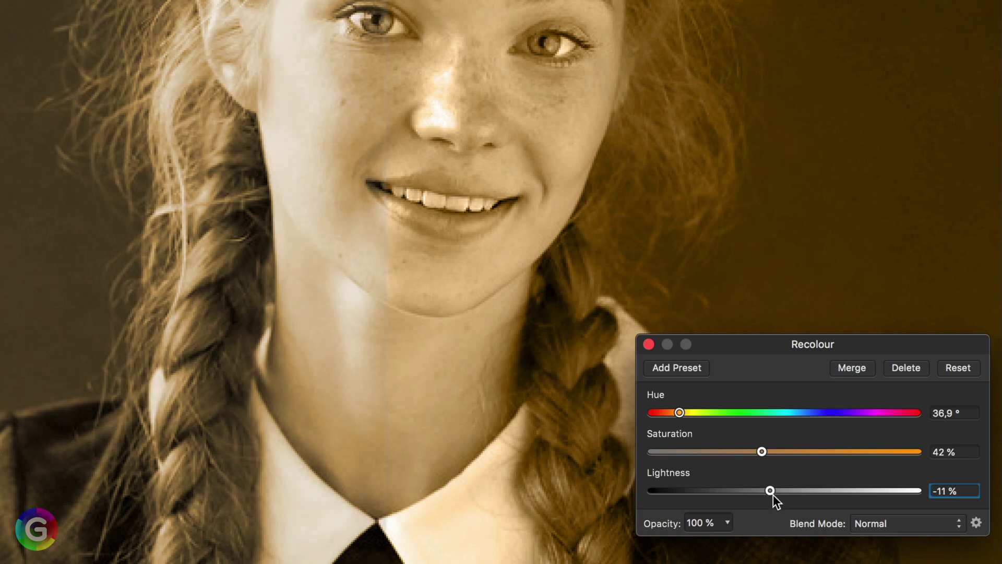
Change the Recolour adjustment's blend mode to Soft Light for a subtle warm tone
click(648, 344)
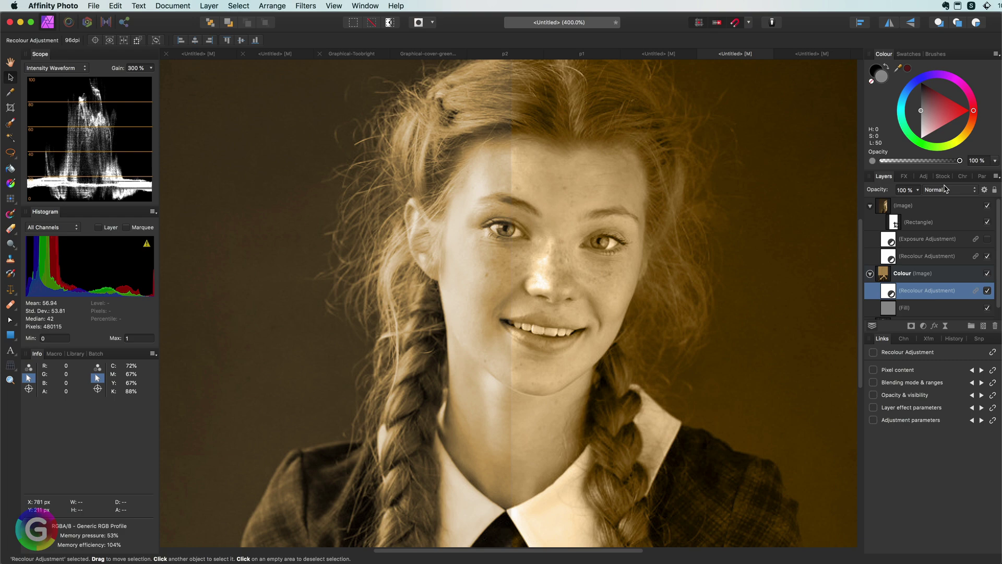
click(946, 189)
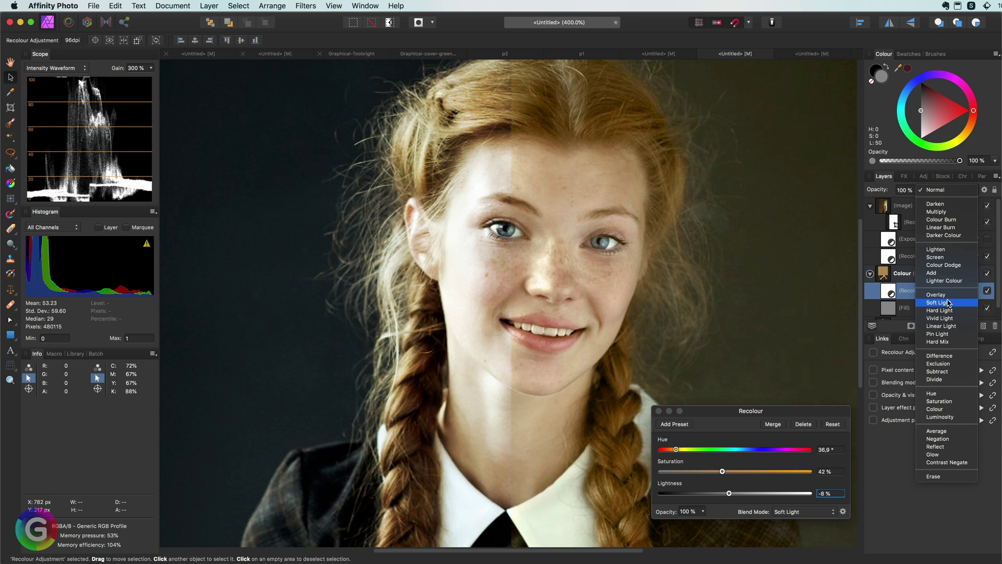
click(948, 303)
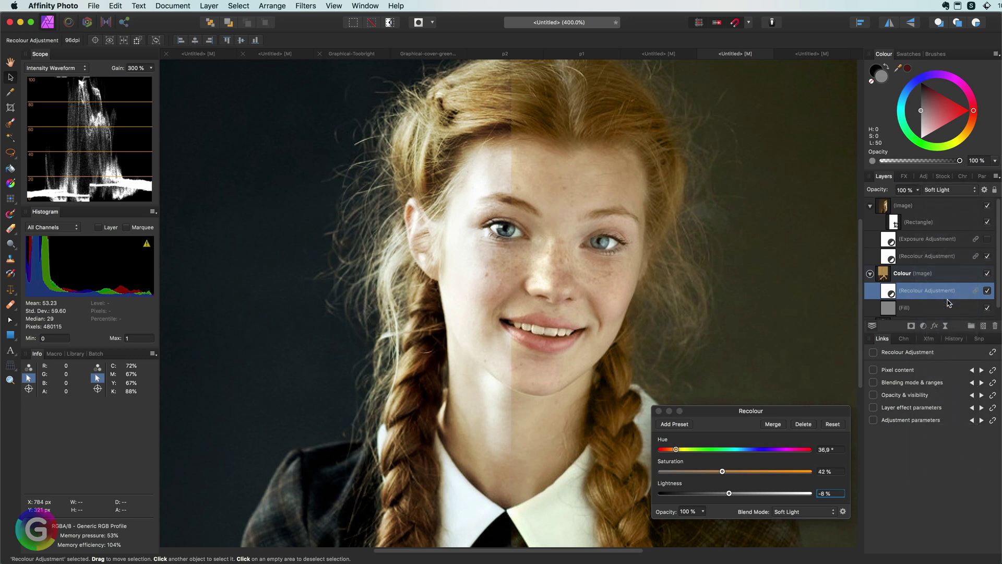
click(659, 411)
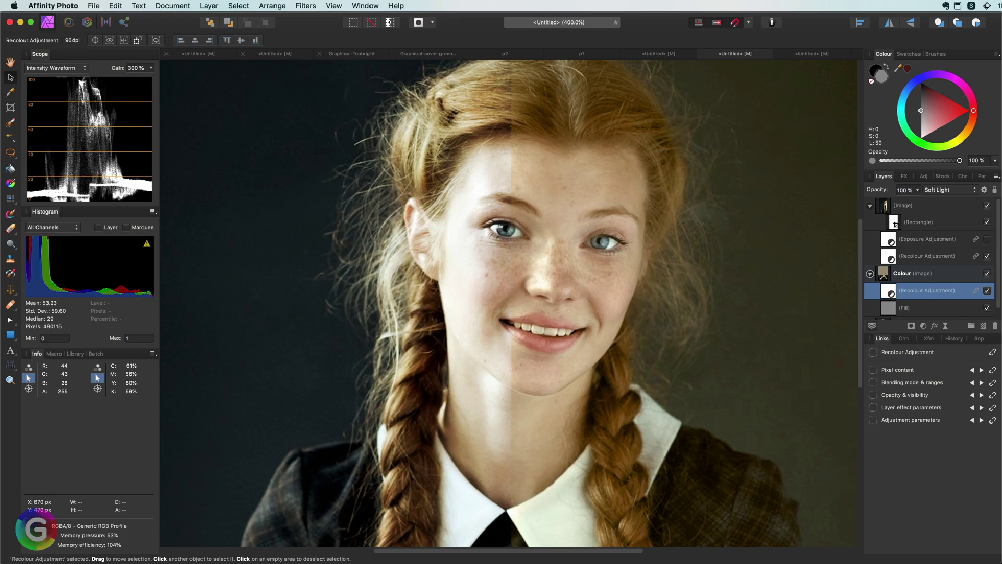
key(h)
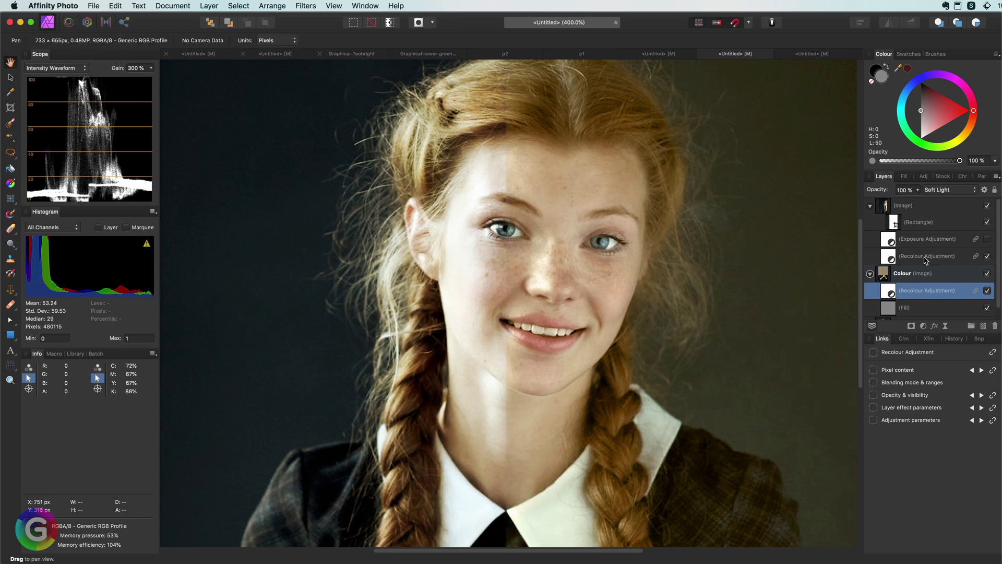
Blend the Recolour adjustment as Colour Burn and raise its Lightness to 30%
click(947, 189)
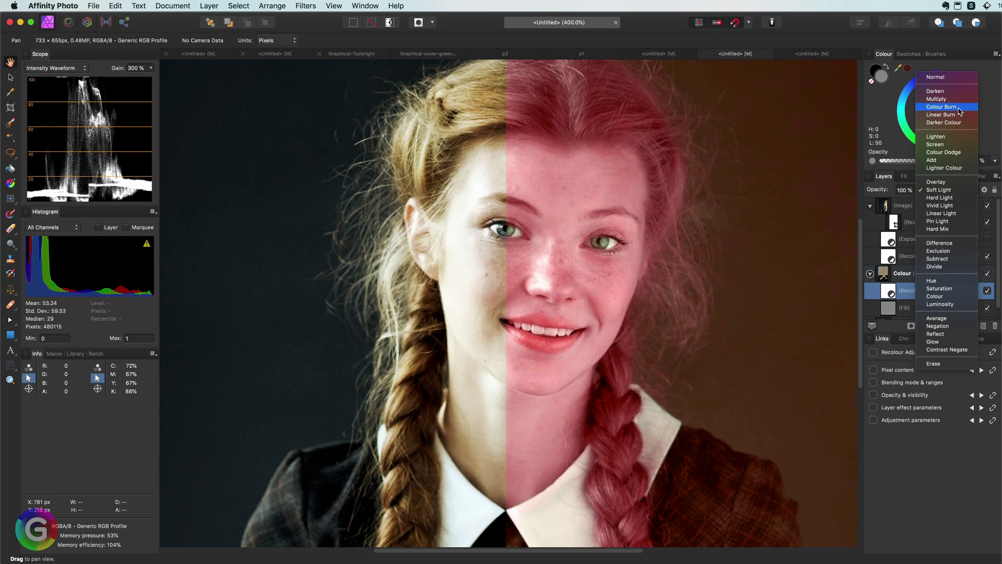
click(959, 111)
double_click(888, 291)
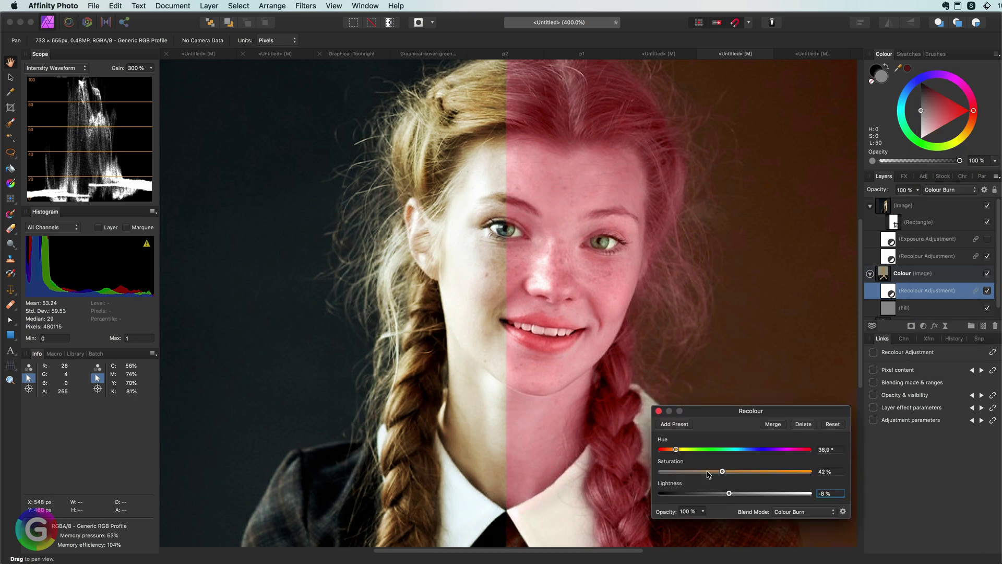
drag(729, 494, 757, 494)
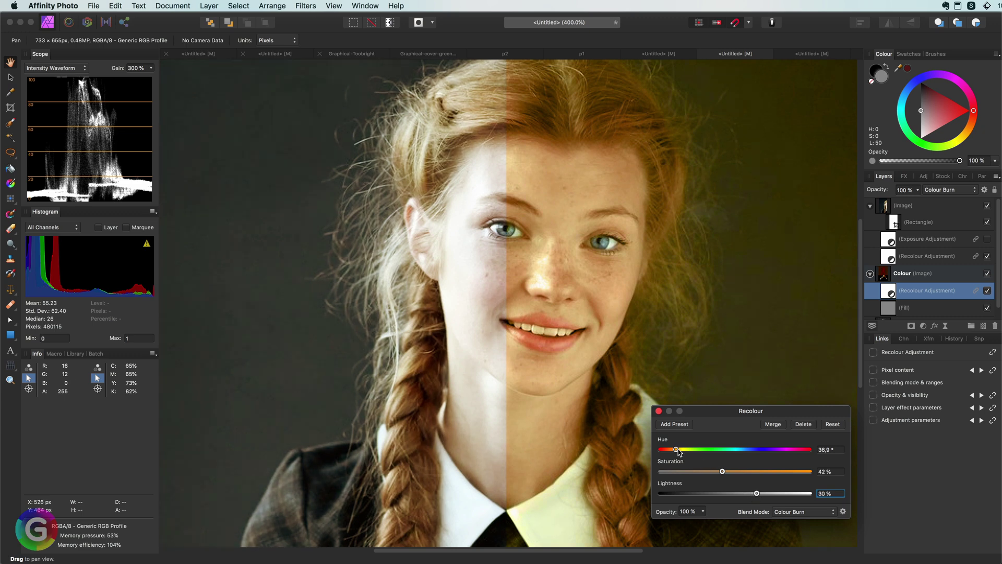
click(659, 411)
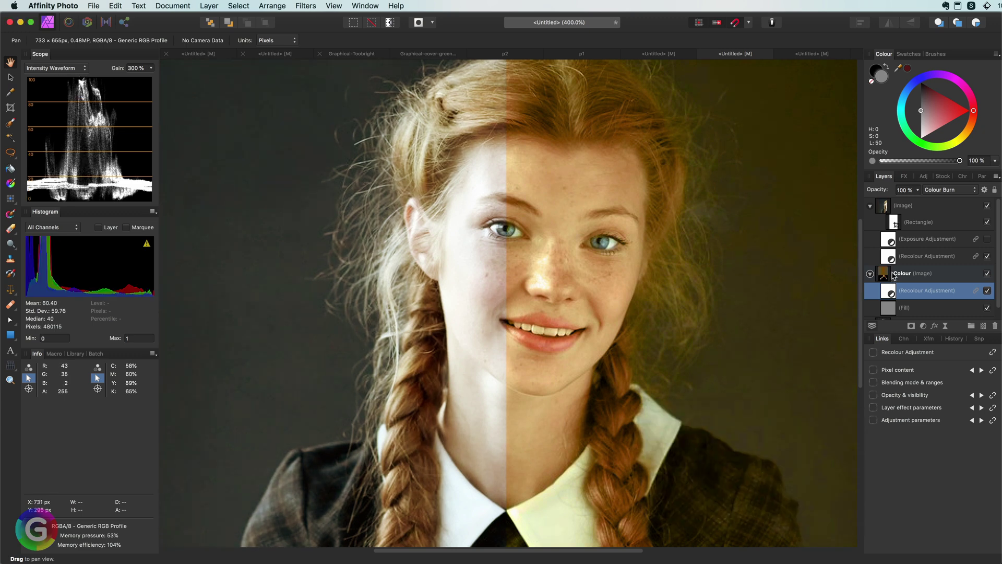
Keep the Recolour off dark underlying tones with blend ranges, then hide the linked Recolour adjustments
click(983, 190)
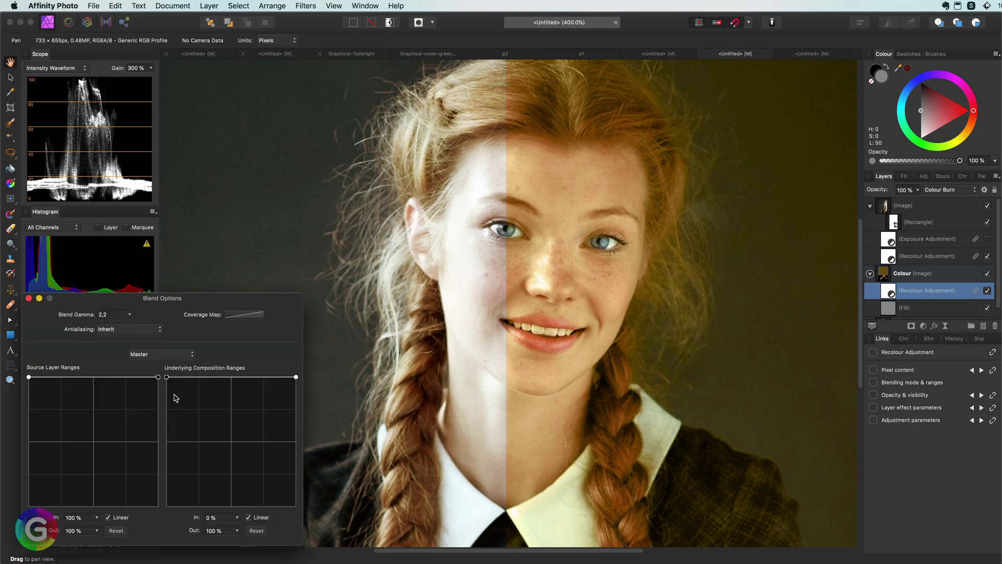
drag(166, 377, 167, 505)
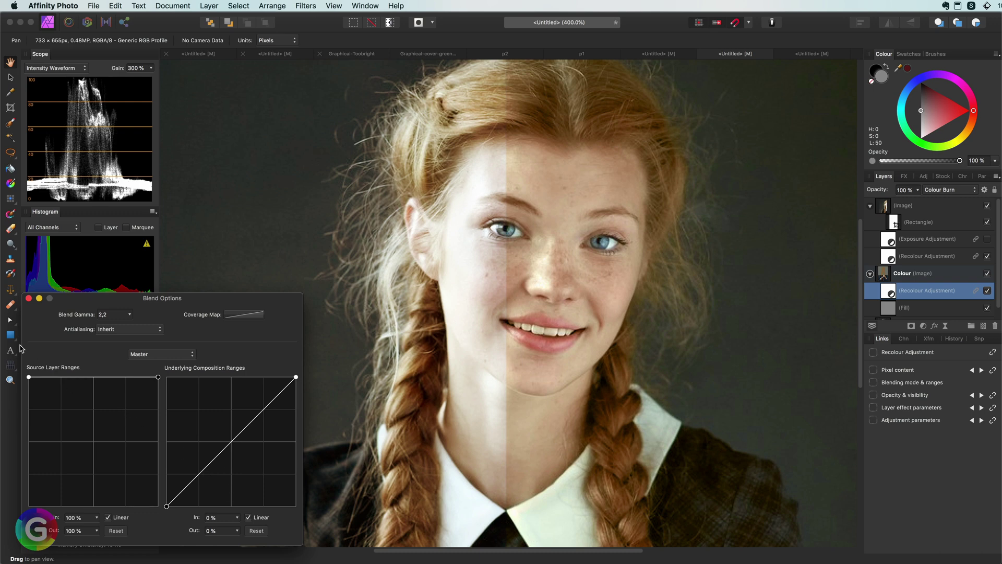
click(28, 299)
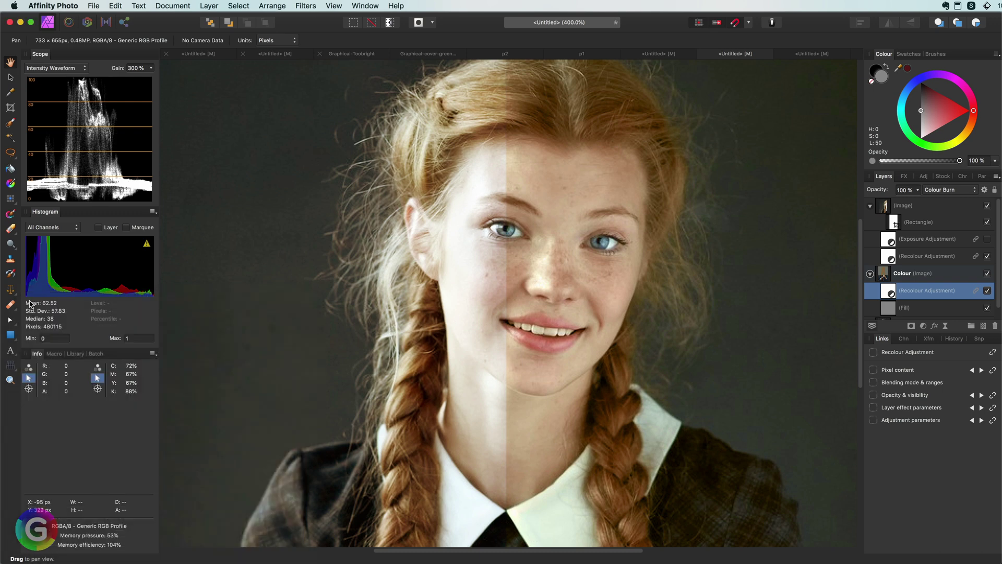
click(987, 291)
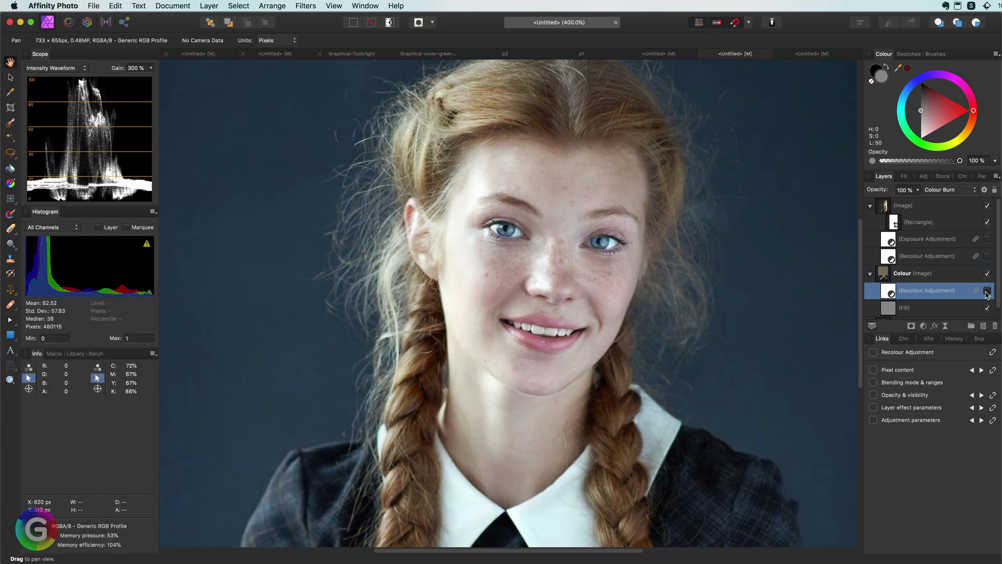
Add a Colour Balance adjustment and place a linked copy above Exposure
click(923, 326)
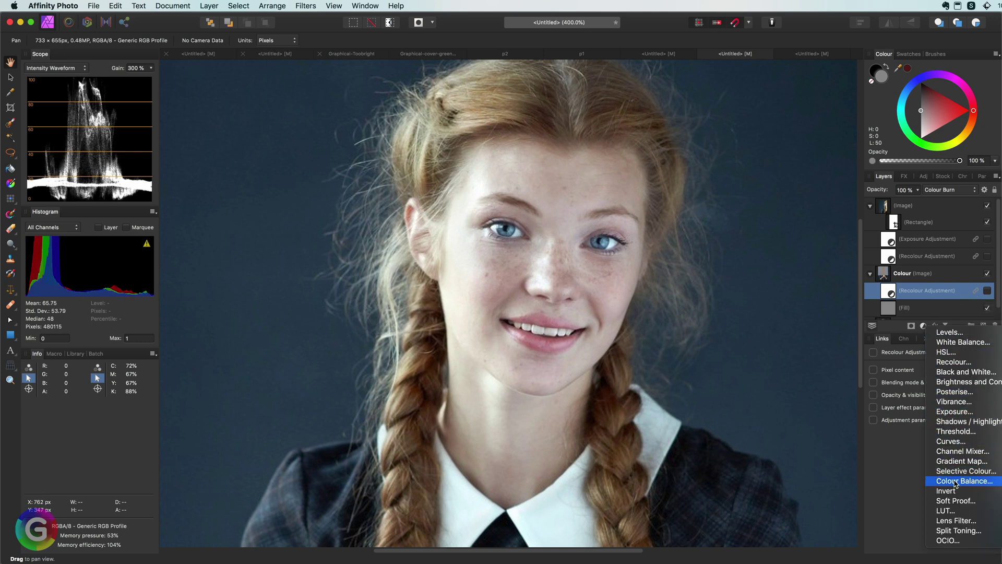
click(942, 361)
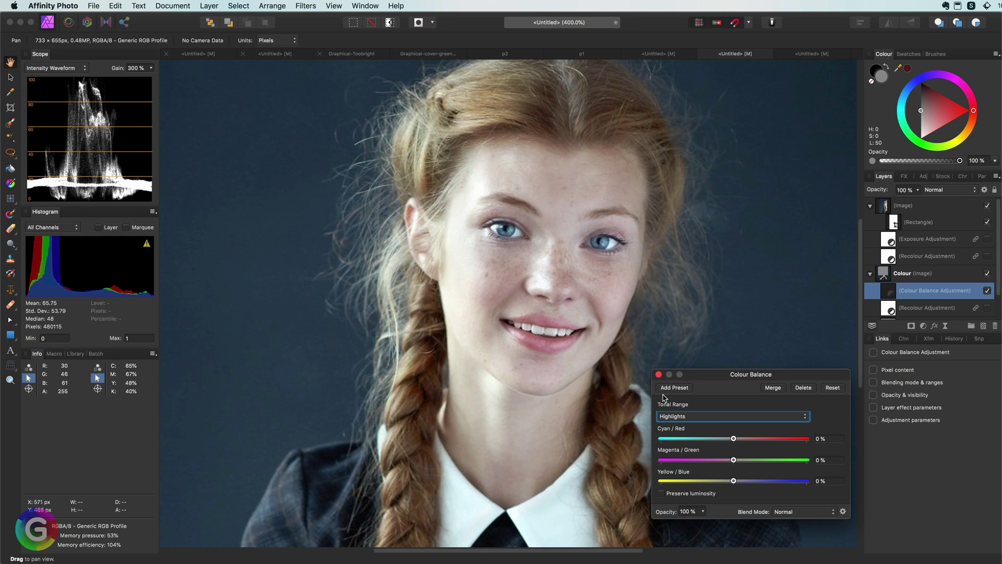
click(658, 374)
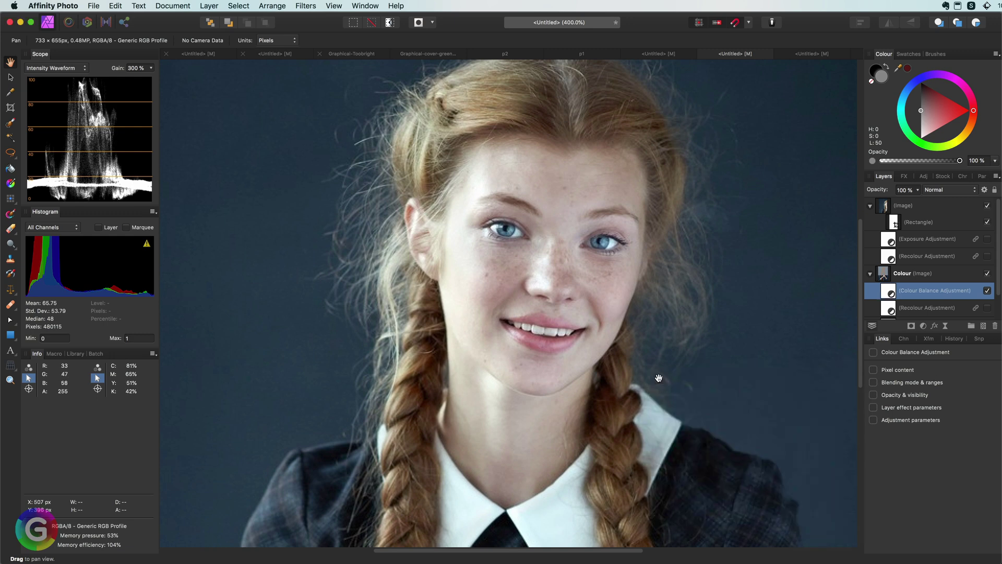
drag(934, 291, 914, 235)
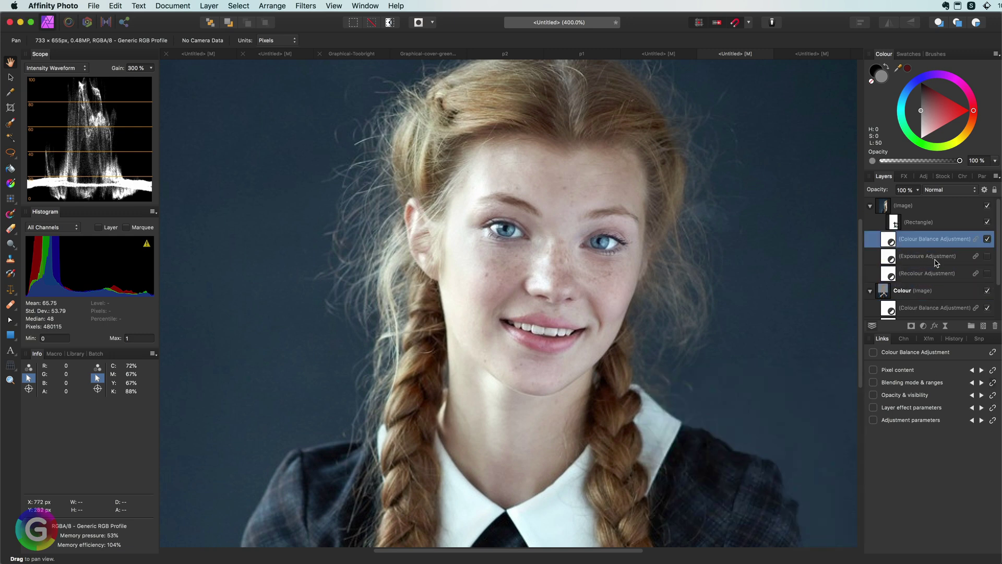
Tune the lower Colour Balance's midtone, highlight and shadow sliders with luminosity preserved
double_click(891, 311)
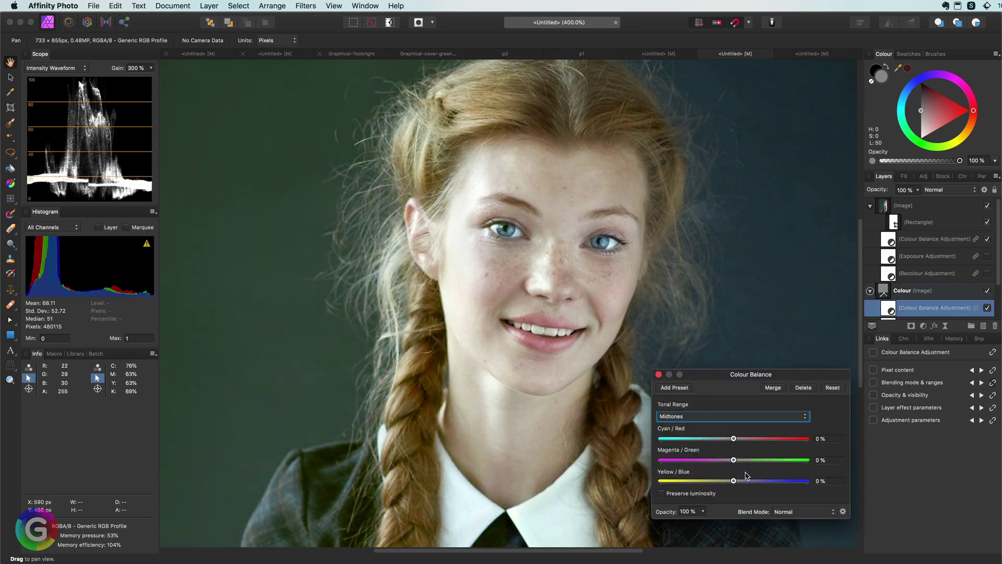
drag(733, 481, 758, 481)
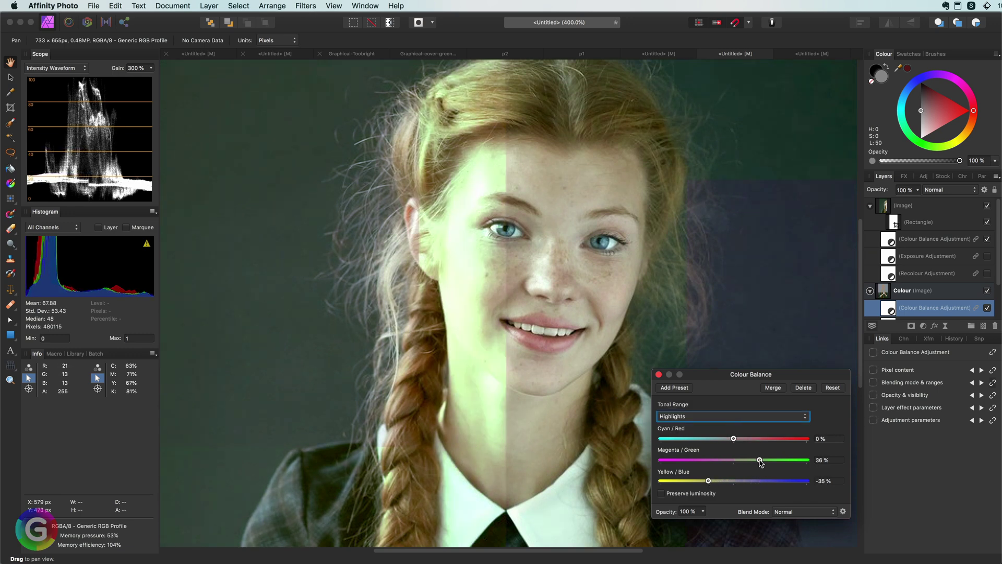
click(745, 439)
click(754, 459)
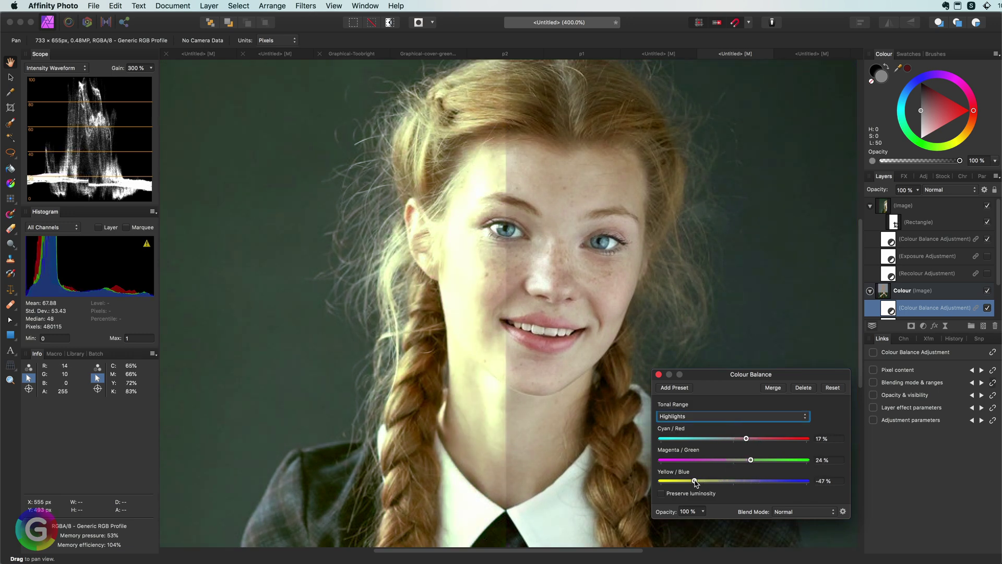
click(697, 495)
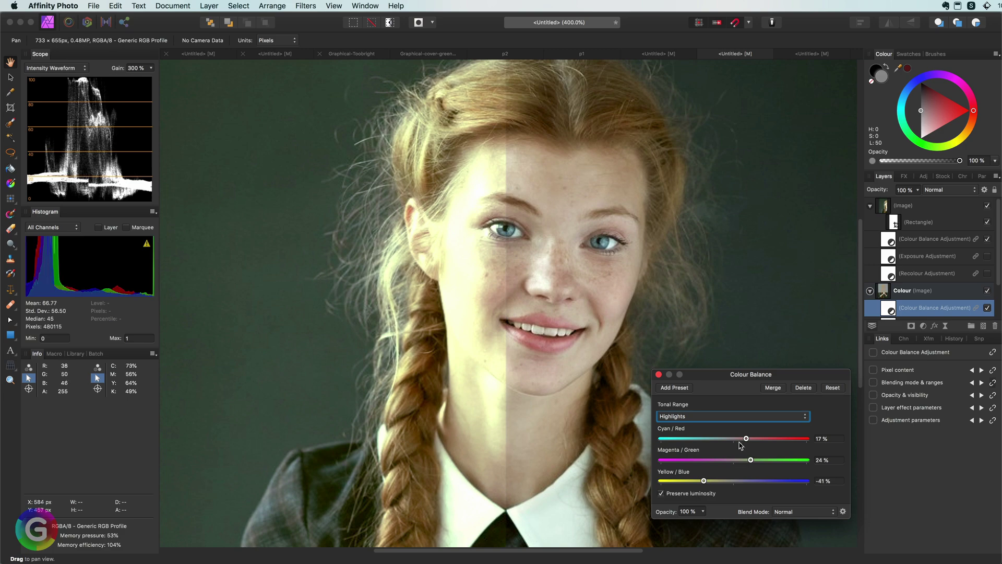
drag(745, 439, 745, 462)
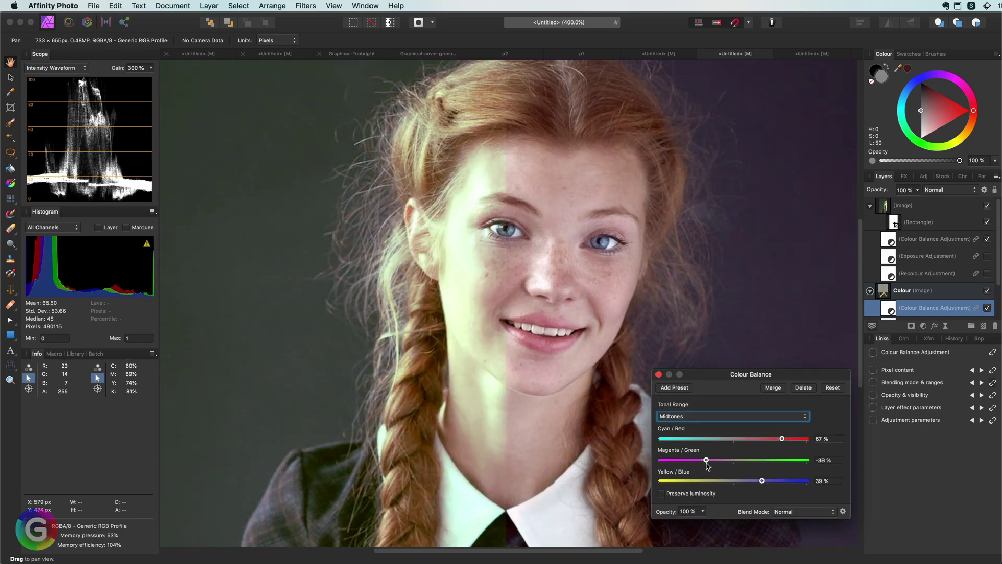
drag(707, 462, 700, 469)
click(689, 495)
click(730, 415)
click(679, 407)
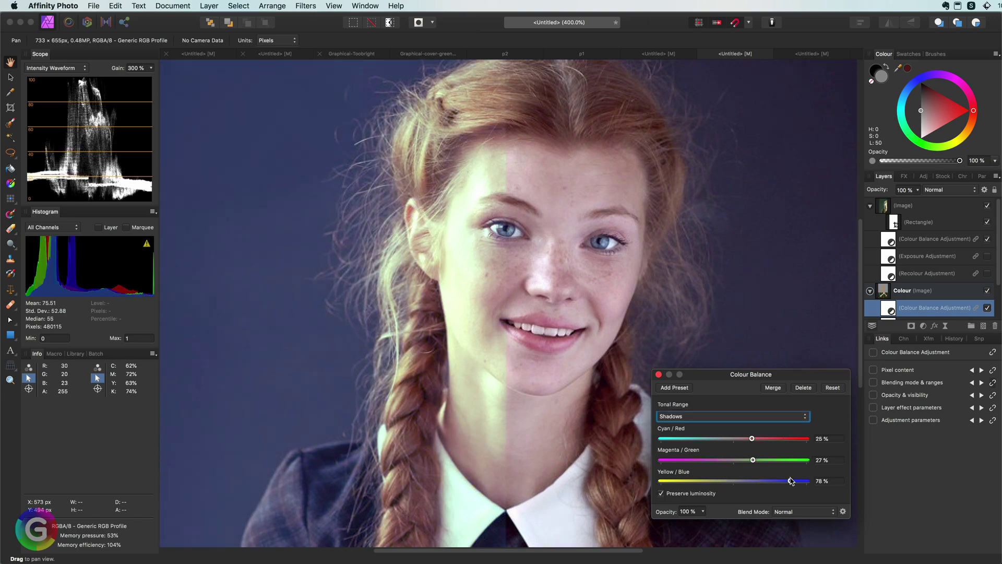
mouse_move(731, 439)
mouse_down()
mouse_move(694, 442)
mouse_move(760, 441)
mouse_move(700, 441)
mouse_move(757, 441)
mouse_move(741, 441)
mouse_up()
Choose a tonal range in the top Colour Balance adjustment's settings
double_click(888, 239)
click(661, 493)
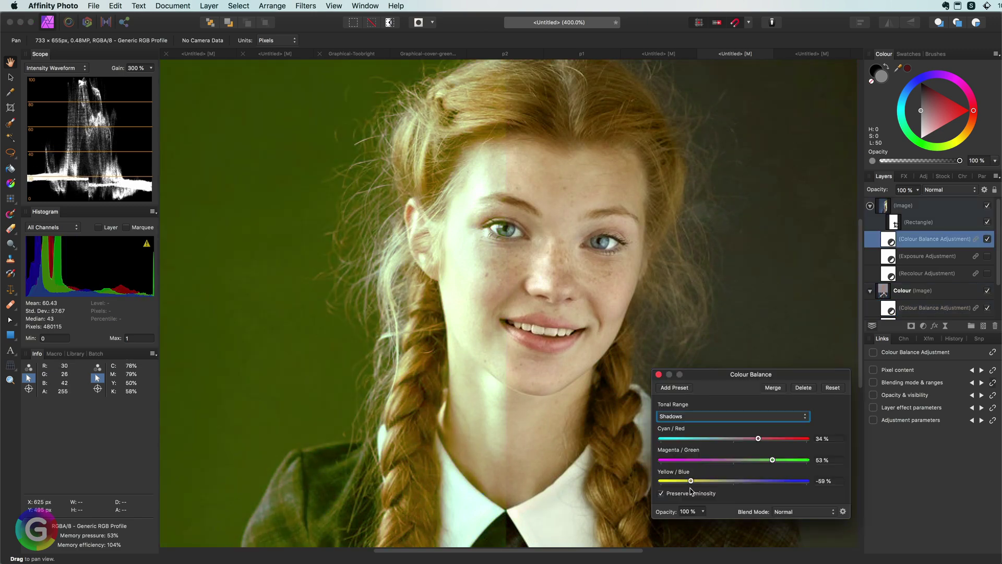
click(766, 417)
click(765, 424)
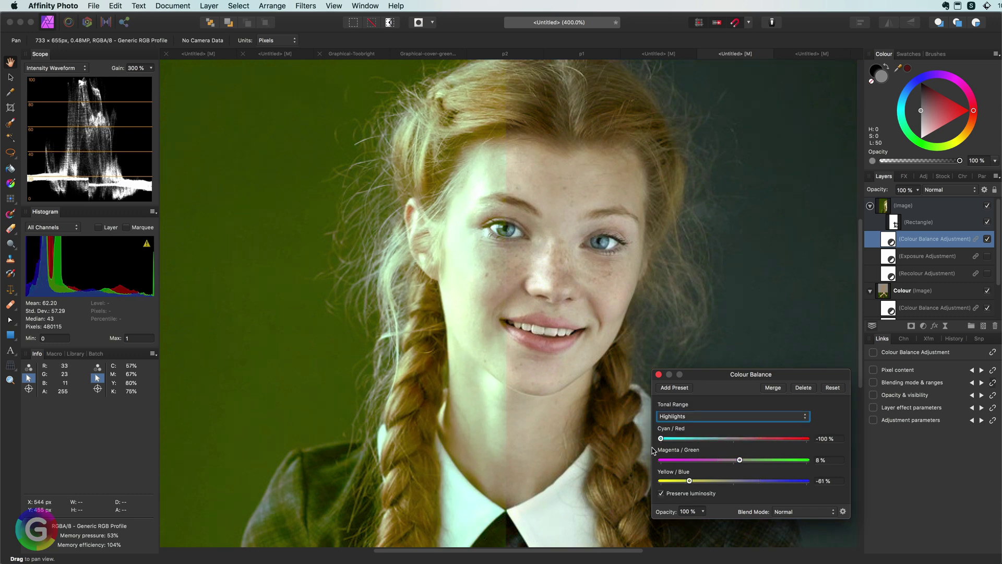
Move the split Rectangle so the before/after divide runs through mid-face
click(658, 374)
click(919, 221)
key(v)
mouse_move(506, 306)
mouse_down()
mouse_move(425, 321)
mouse_move(741, 307)
mouse_move(511, 306)
mouse_up()
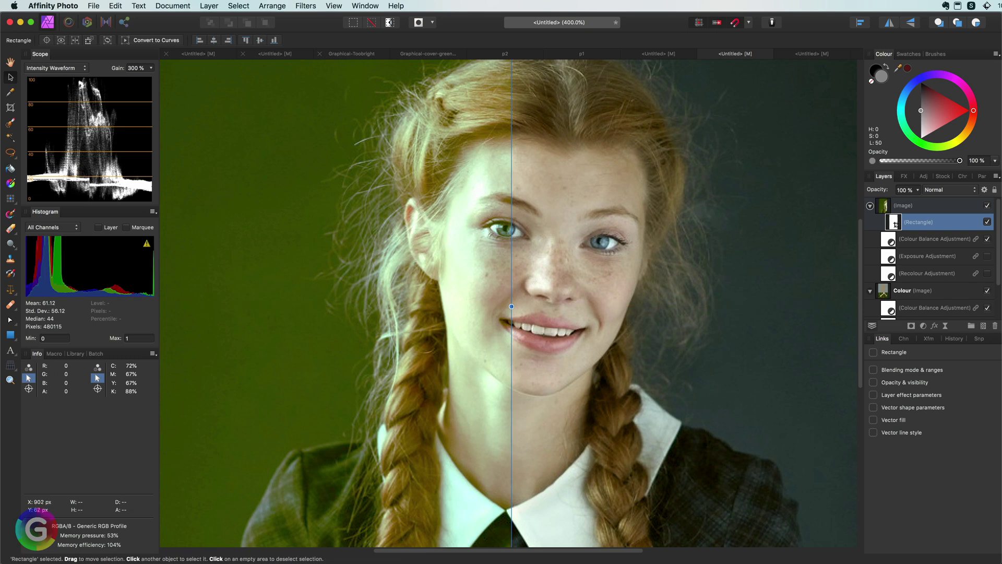
Hide Colour Balance and add a linked Curves adjustment just below the Rectangle
scroll(929, 261, down, 1)
click(986, 230)
click(912, 295)
click(923, 326)
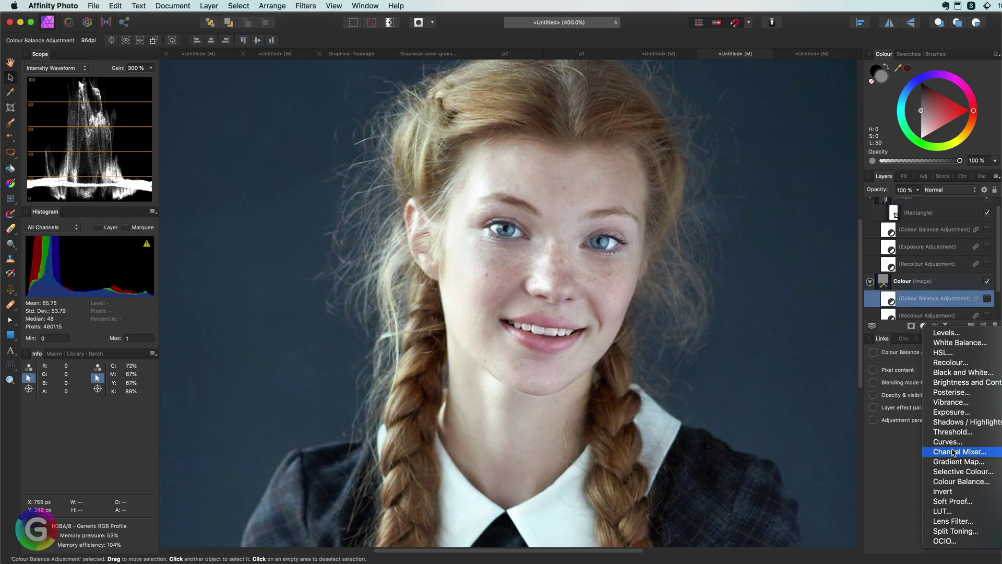
click(939, 452)
click(667, 260)
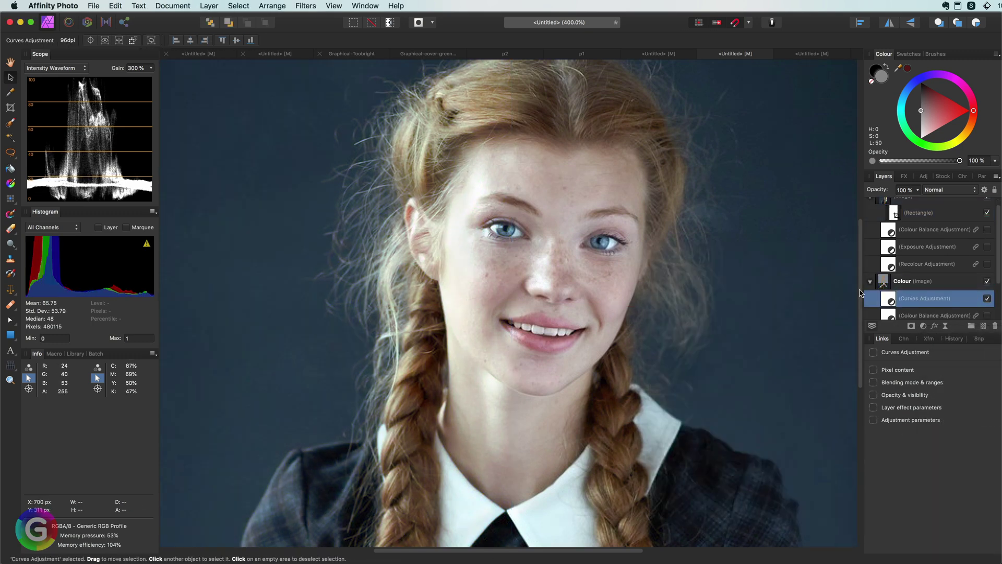
drag(889, 299, 908, 229)
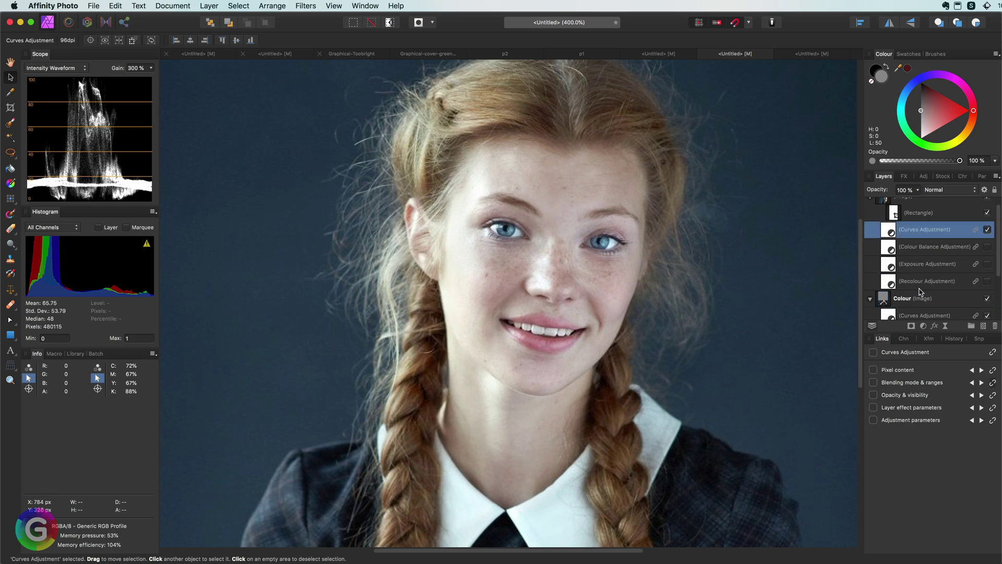
Strengthen reds on the Curves Red channel, then switch to the Blue channel
double_click(893, 233)
click(728, 477)
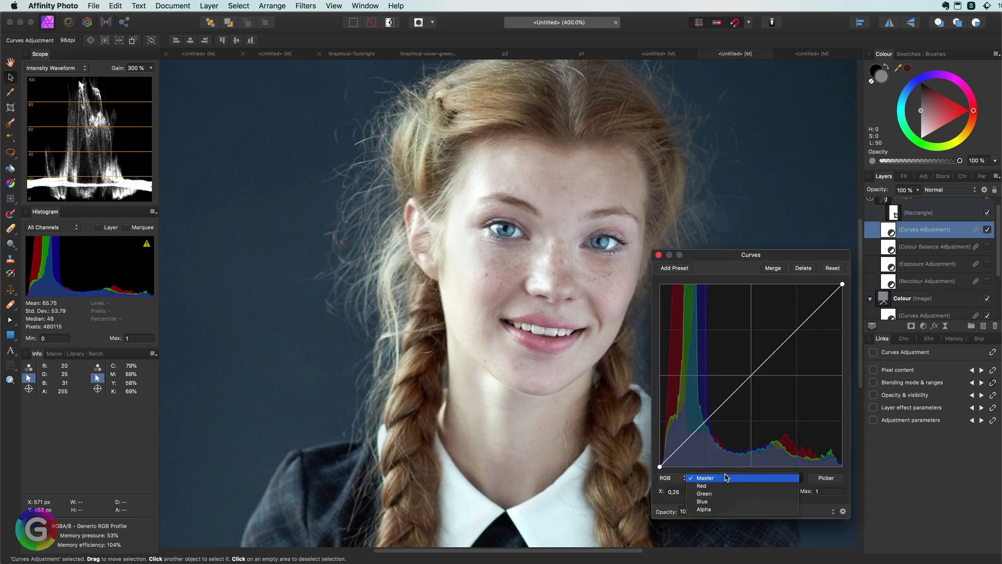
click(727, 485)
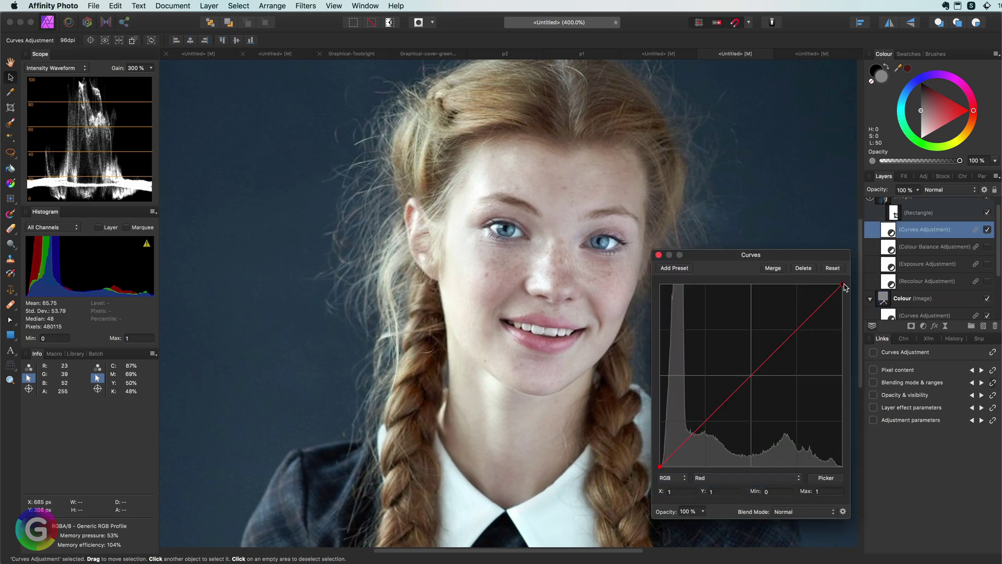
drag(842, 284, 844, 307)
click(752, 477)
click(731, 494)
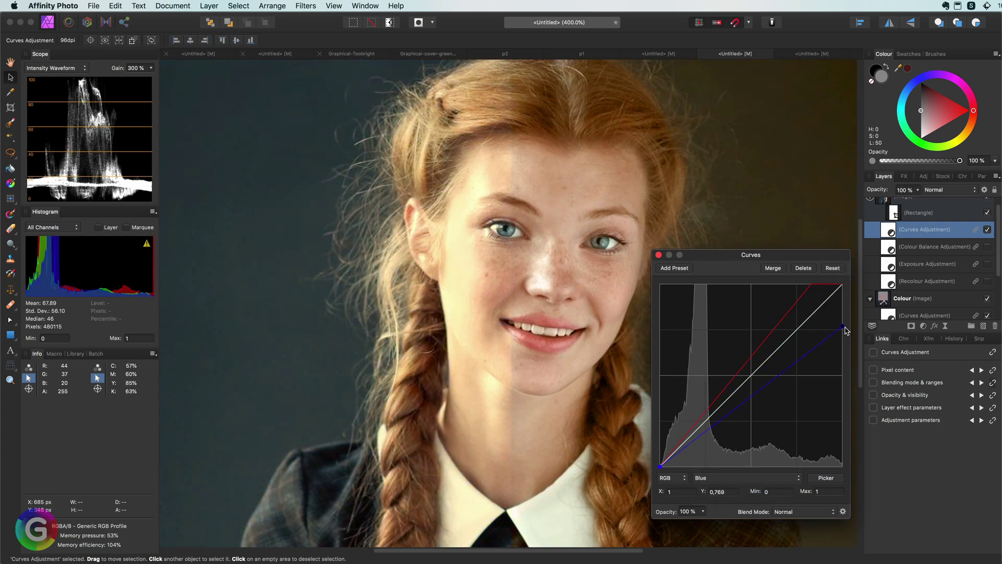
click(659, 254)
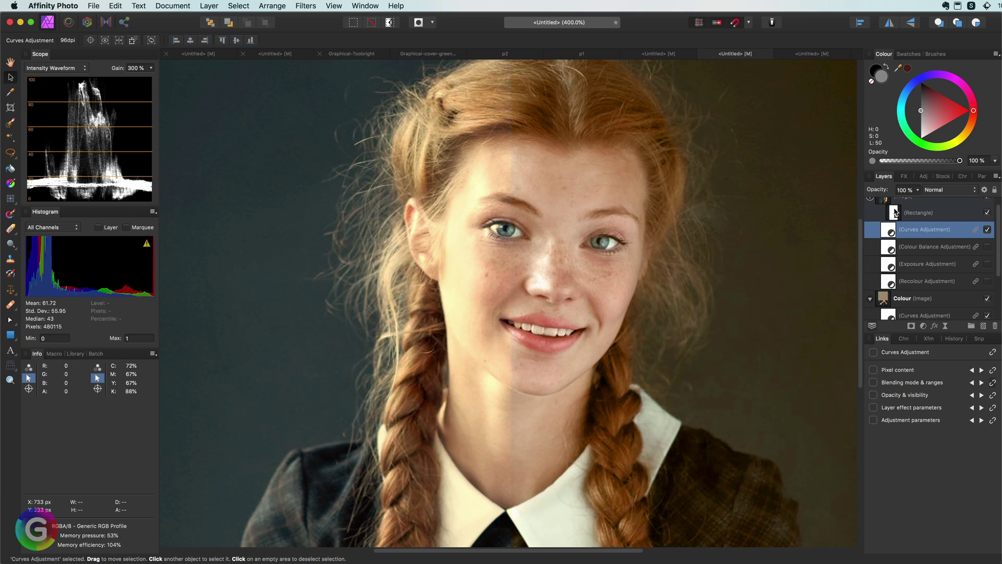
click(895, 212)
Shift the before/after split right and bring up the Curves adjustment's blend modes
drag(513, 306, 531, 375)
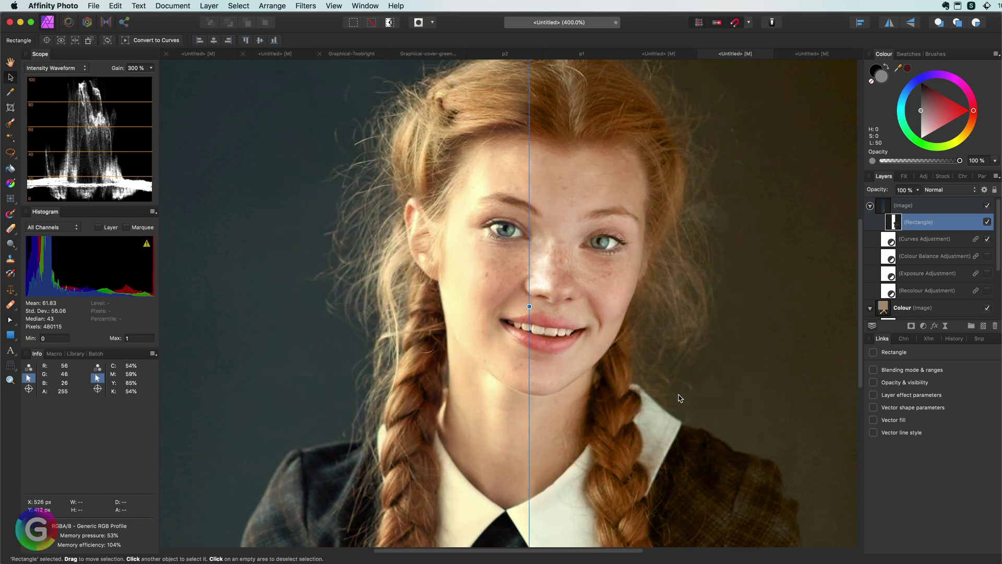
click(924, 238)
click(945, 190)
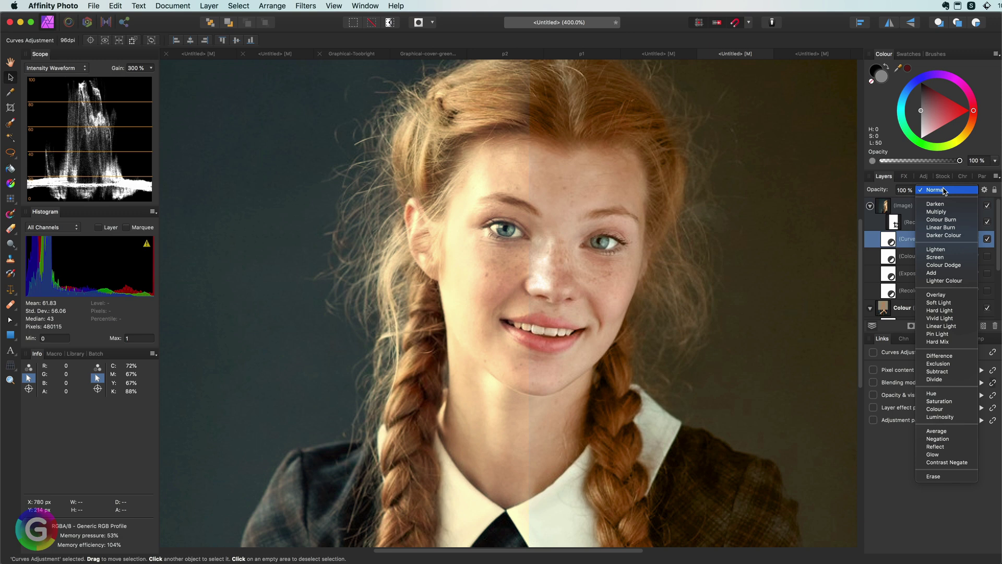